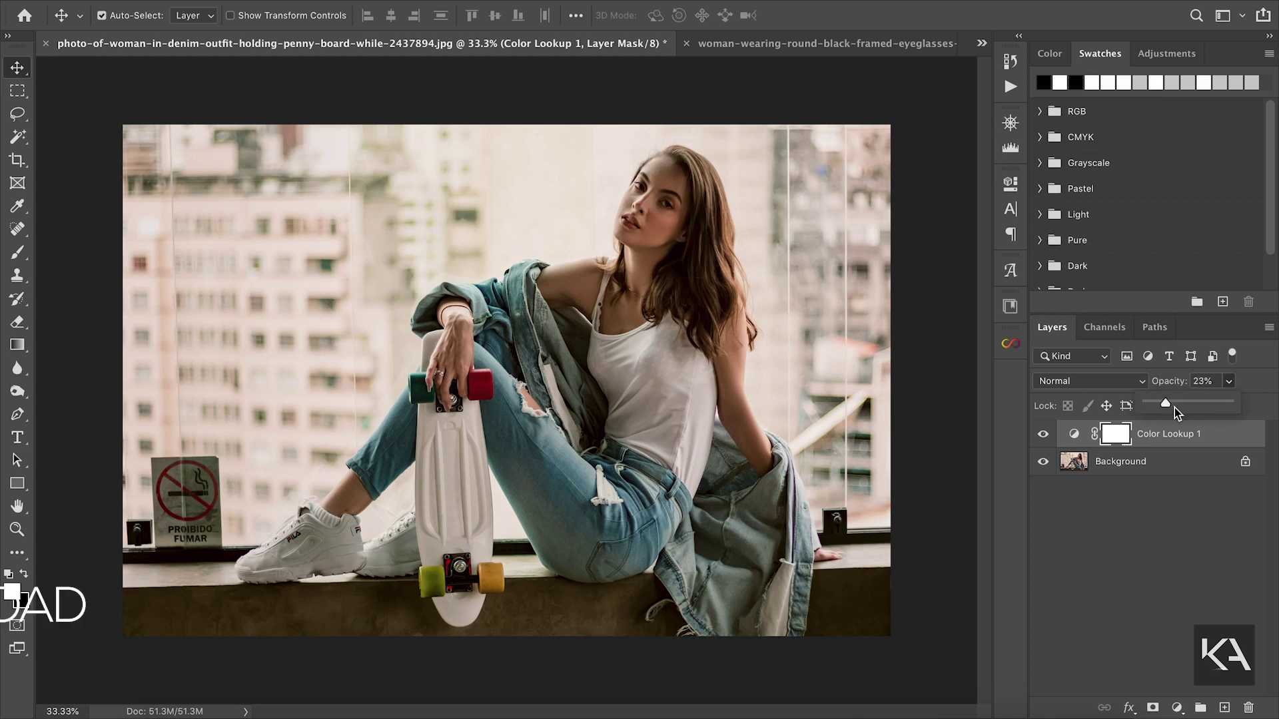
# - Preview several random Infinite Color grades on the denim photo, then hide the grade group and collapse the panel
pyautogui.click(1010, 344)
pyautogui.click(903, 364)
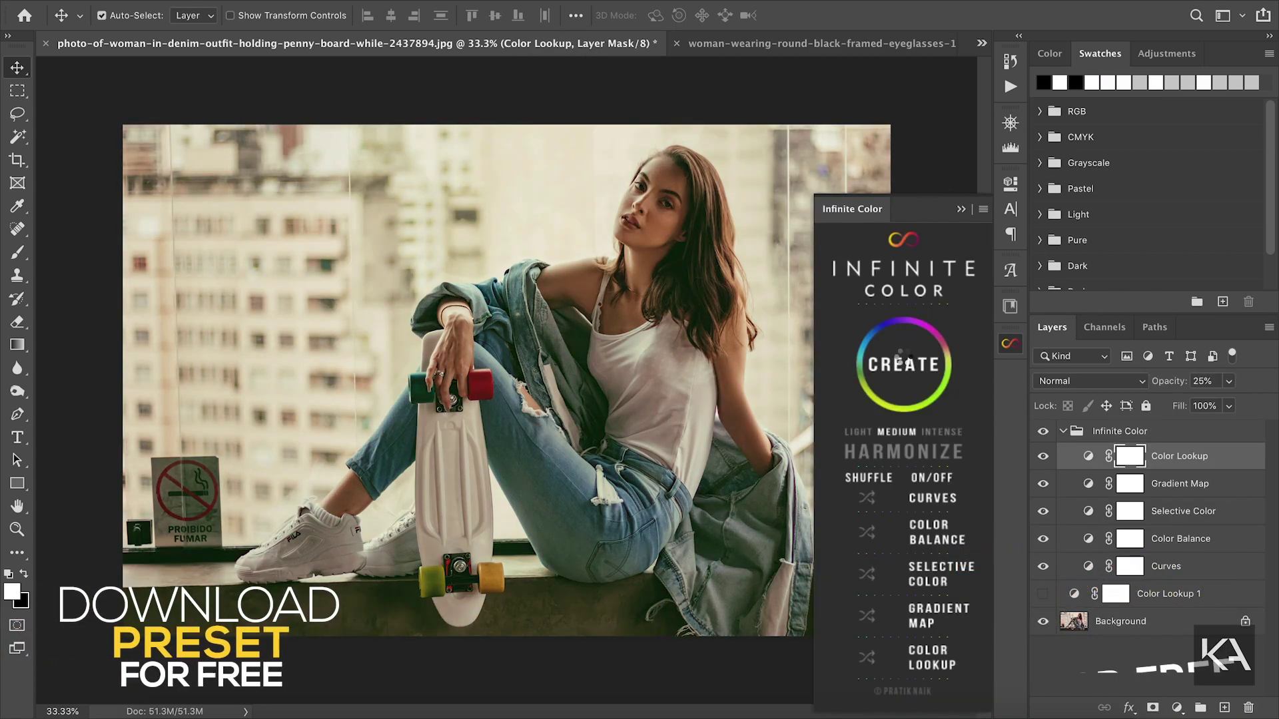
pyautogui.click(903, 364)
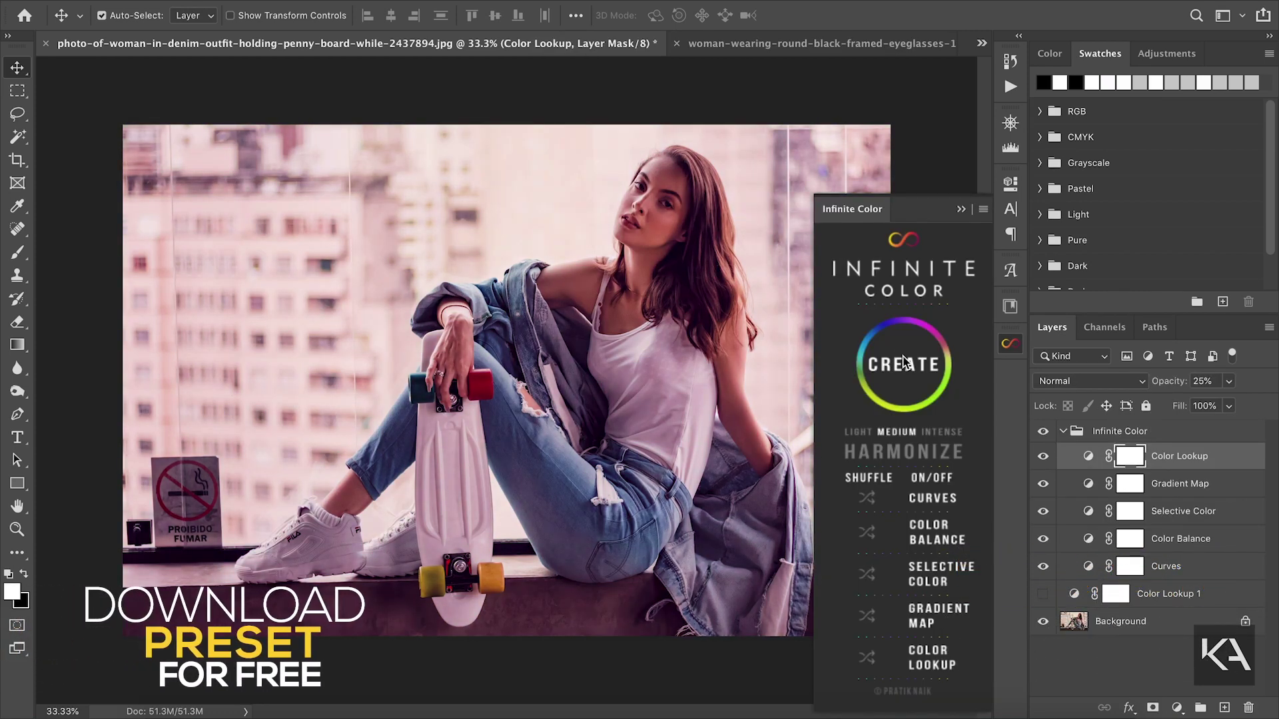
pyautogui.click(904, 364)
pyautogui.click(903, 365)
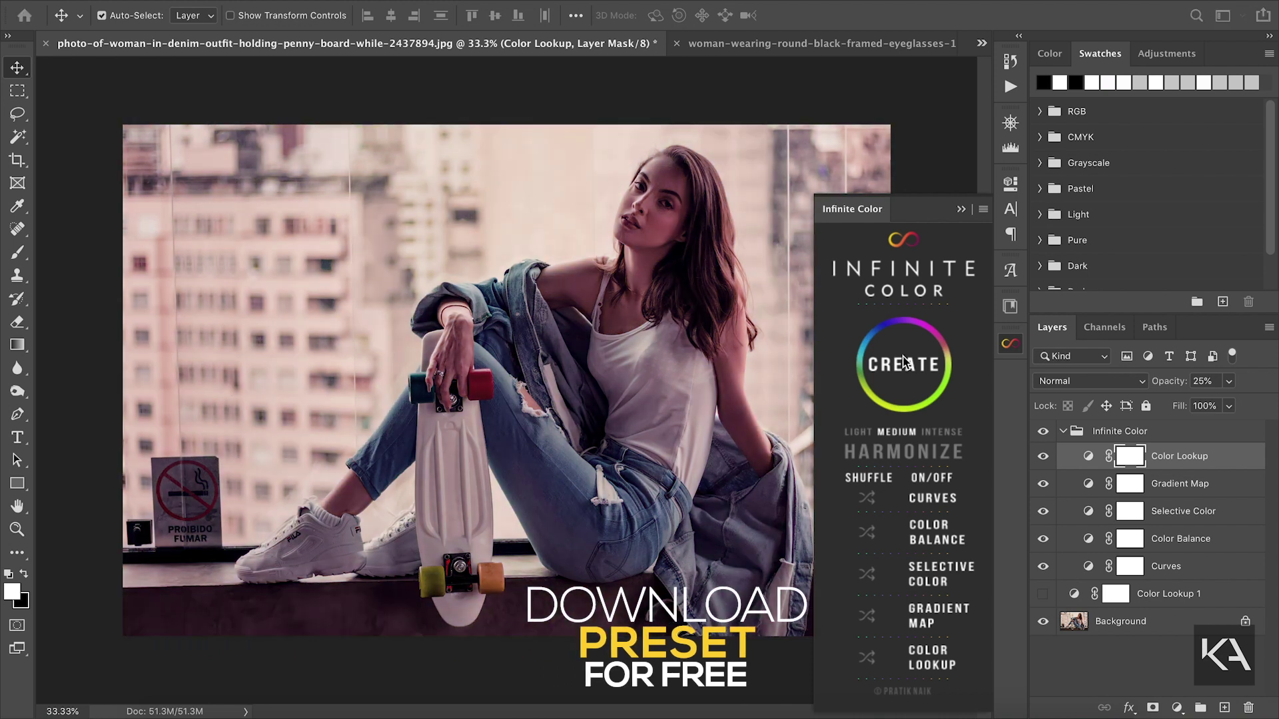
pyautogui.click(867, 614)
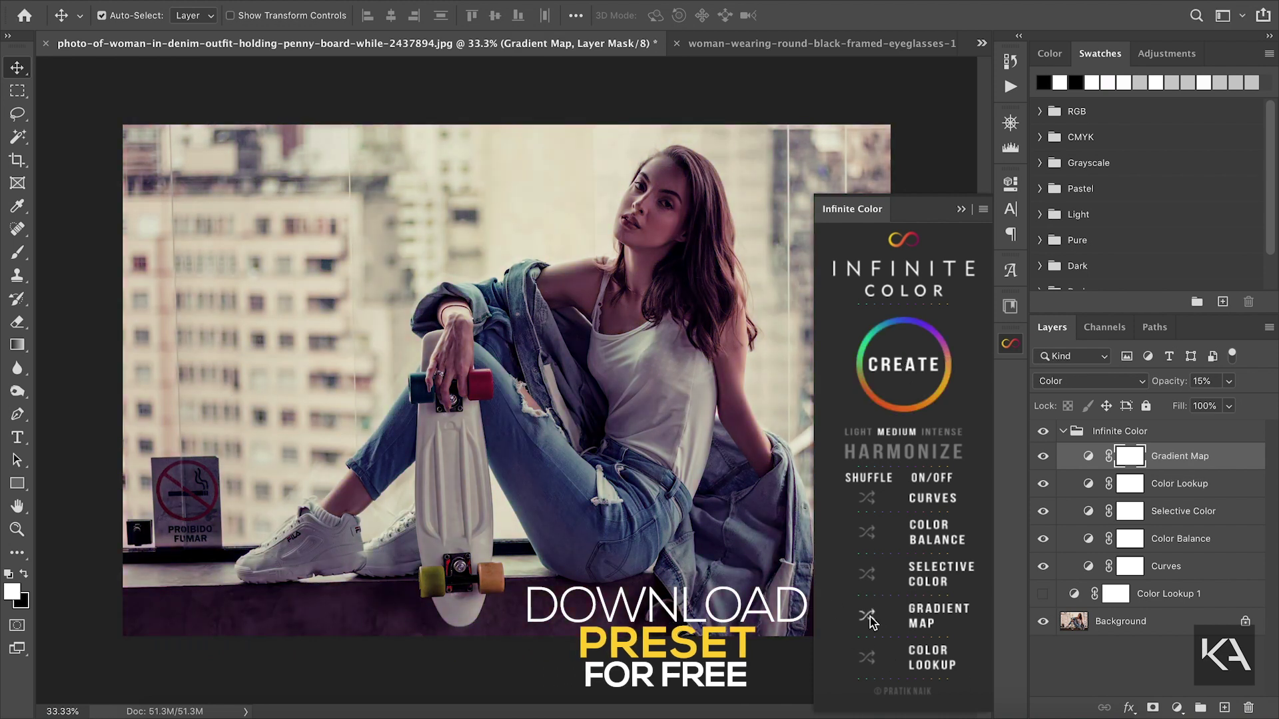
pyautogui.click(1010, 343)
pyautogui.click(1042, 431)
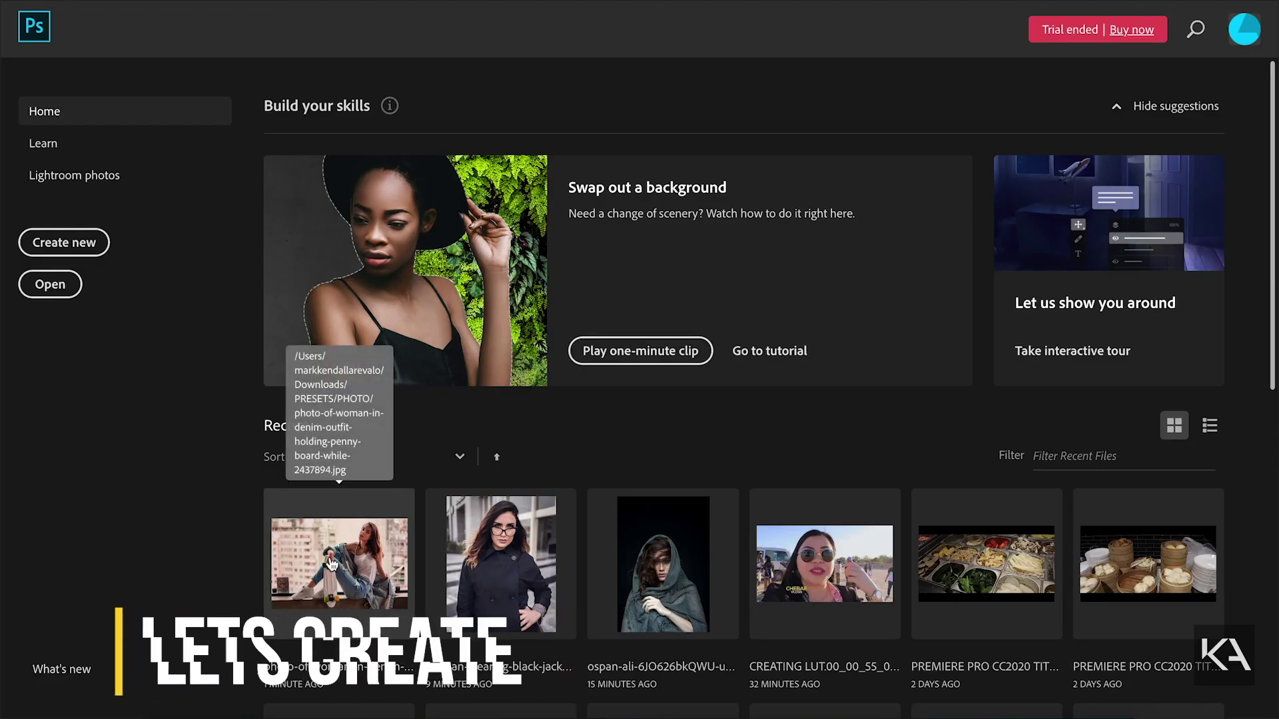
# - Open the denim-outfit photo, add a Background copy, hide the original Background, and show Infinite Color
pyautogui.click(332, 561)
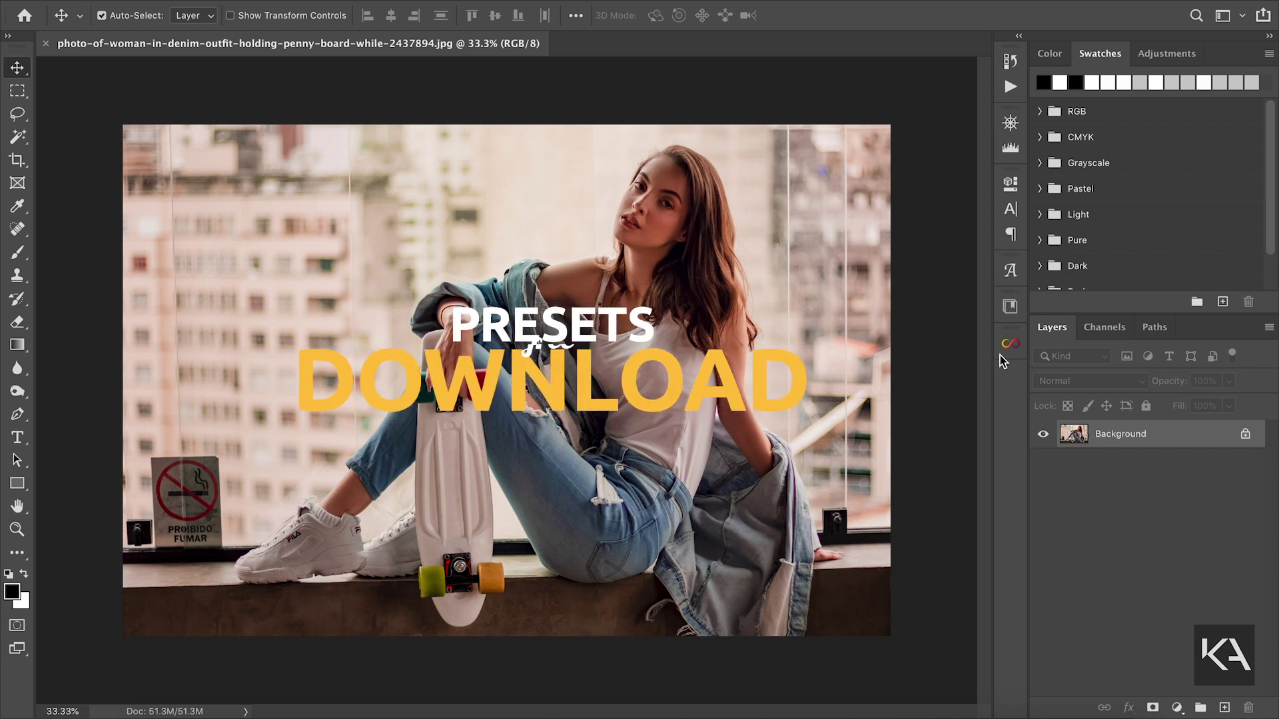
pyautogui.rightClick(1104, 442)
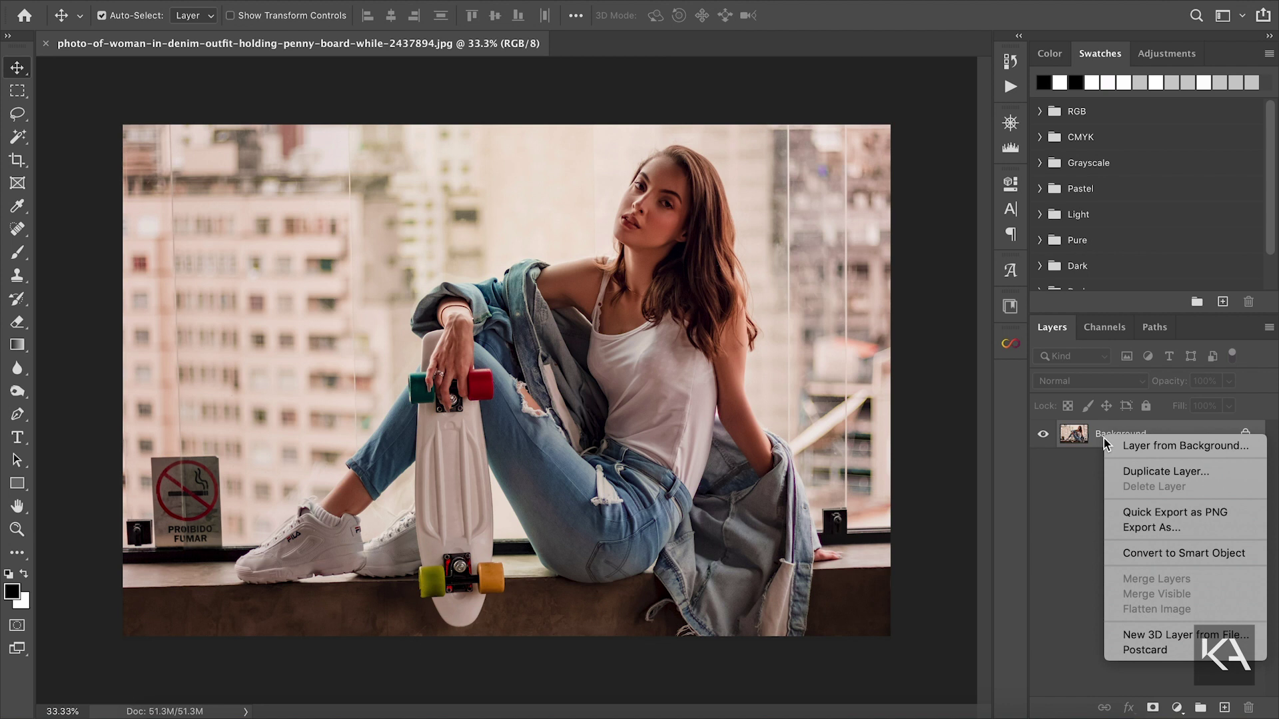
pyautogui.click(1135, 472)
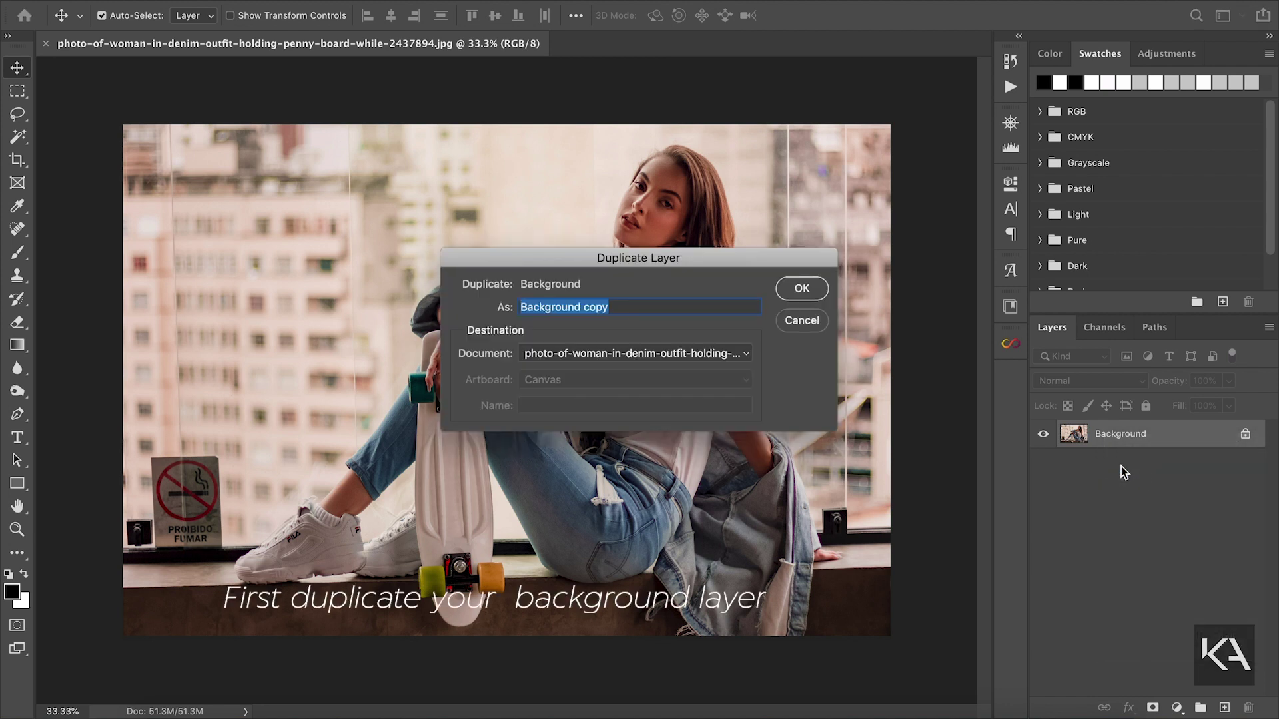
pyautogui.click(784, 297)
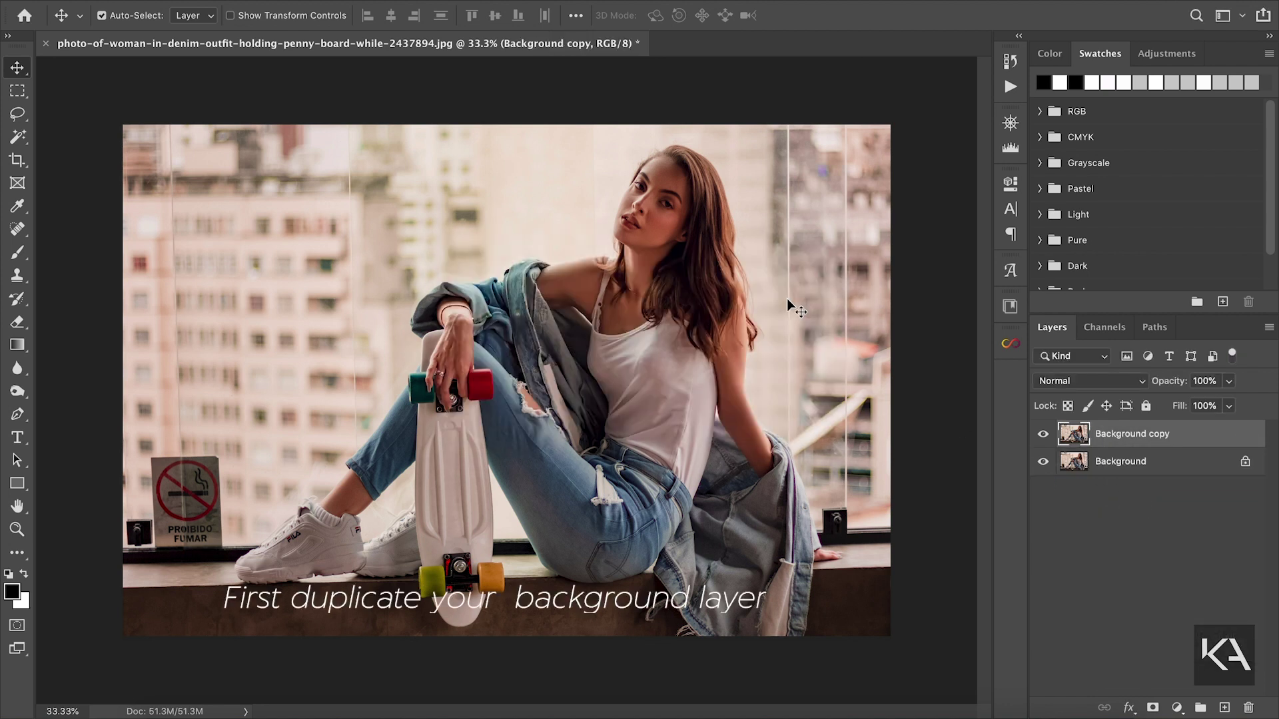
pyautogui.click(1042, 461)
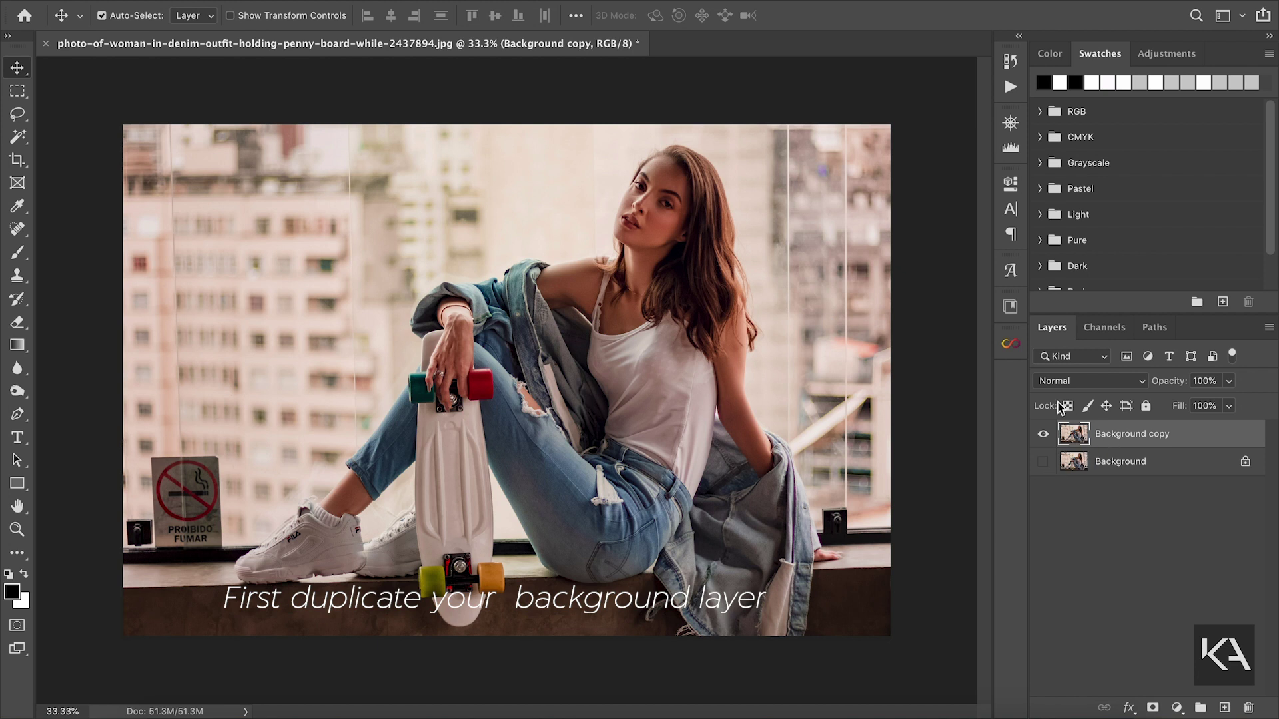
pyautogui.click(1010, 344)
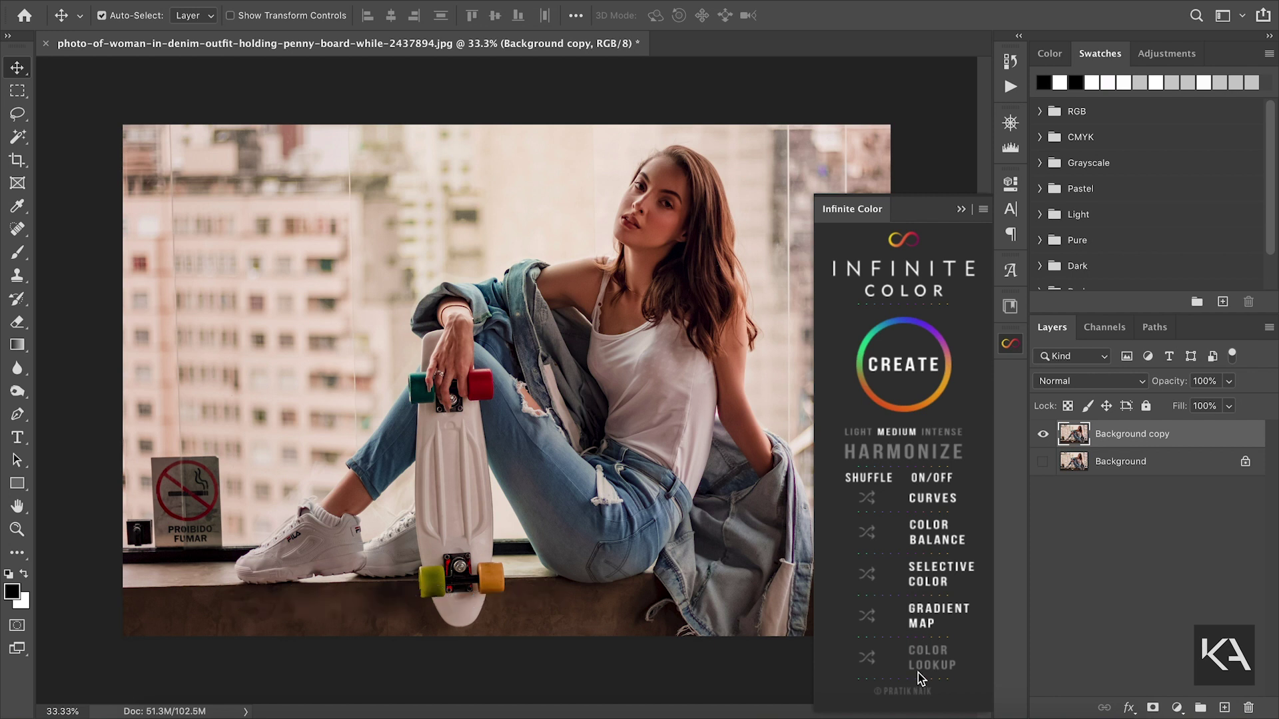
# - Create the Infinite Color grading group and shuffle through nine more random grades, ending on a pinkish look
pyautogui.click(895, 360)
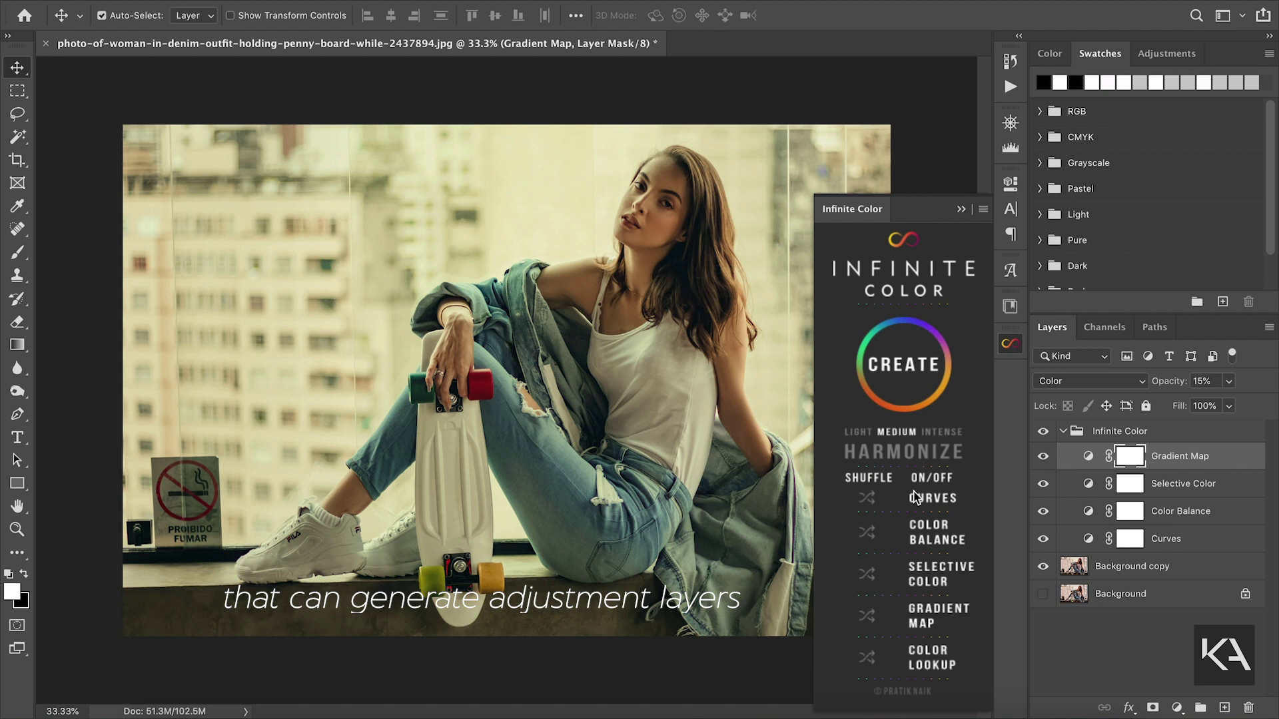
pyautogui.click(900, 370)
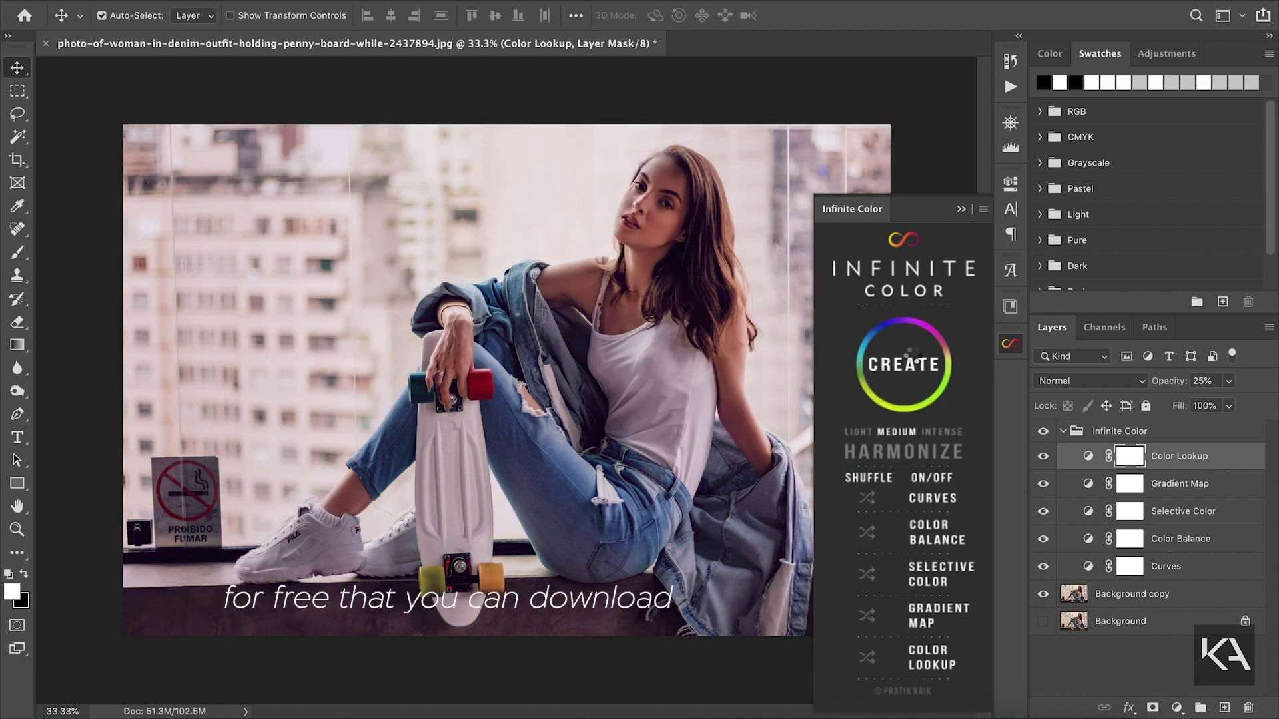
pyautogui.click(903, 360)
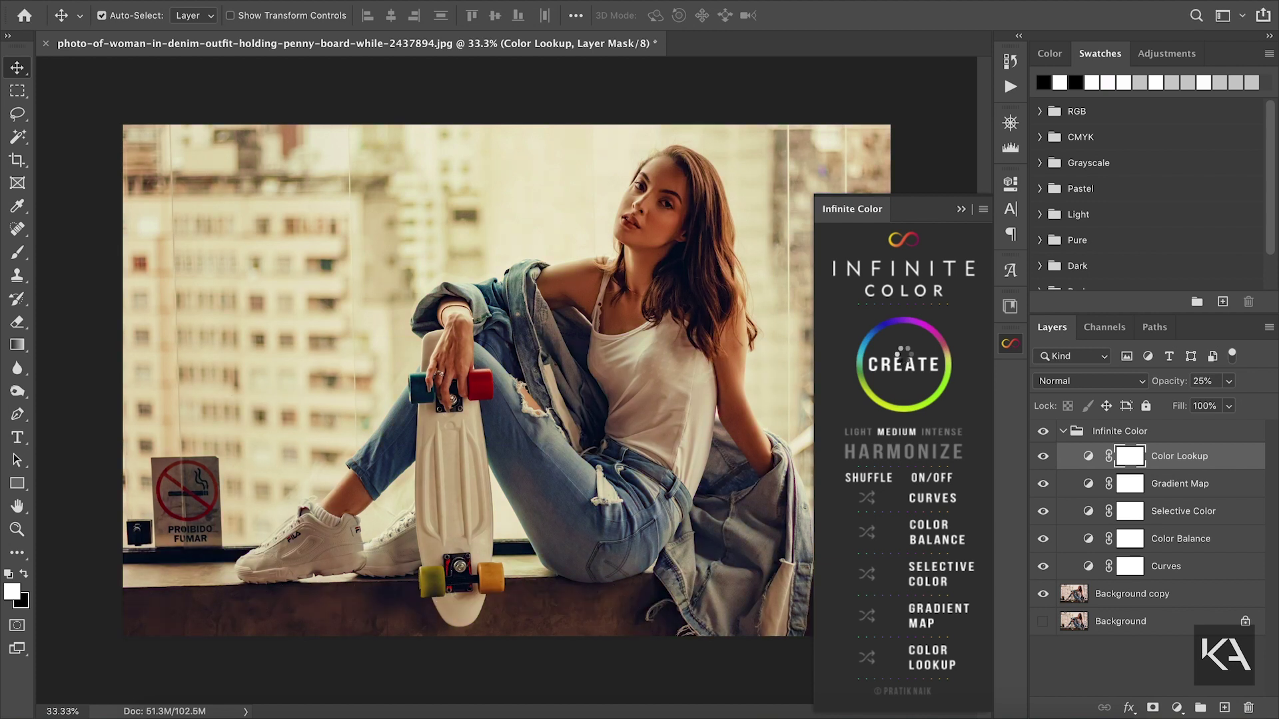
pyautogui.click(904, 359)
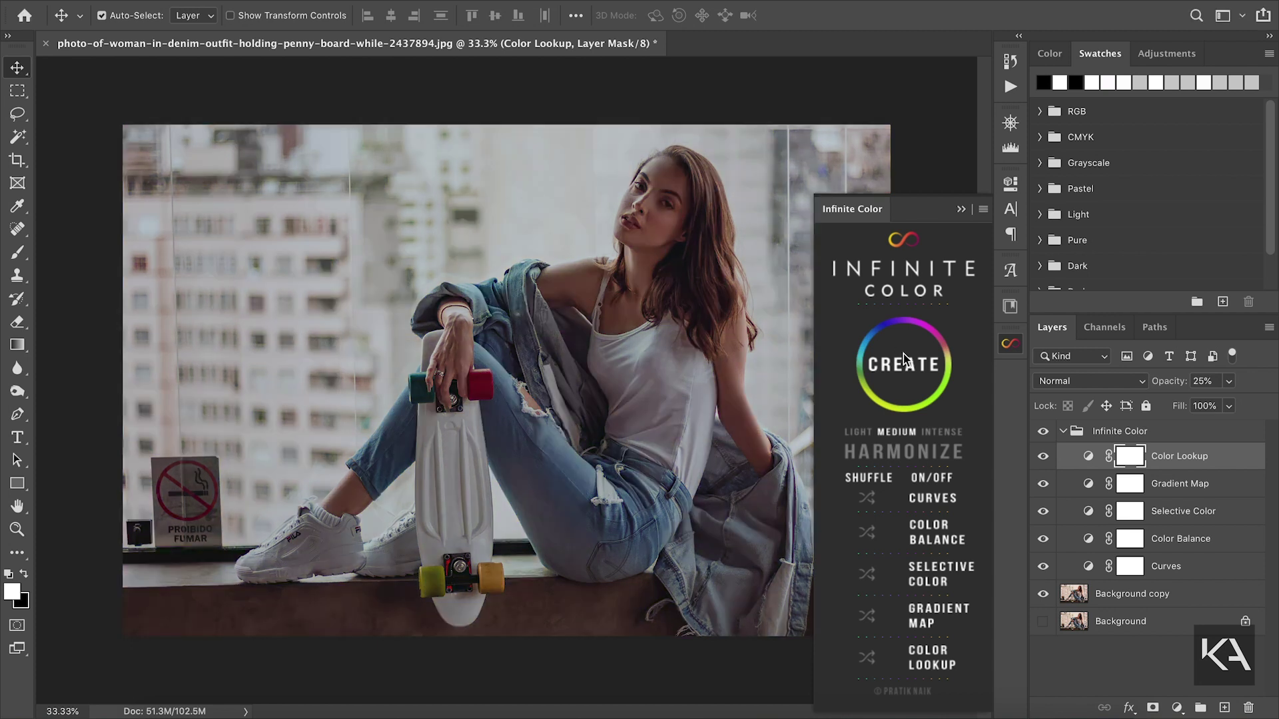
pyautogui.click(904, 358)
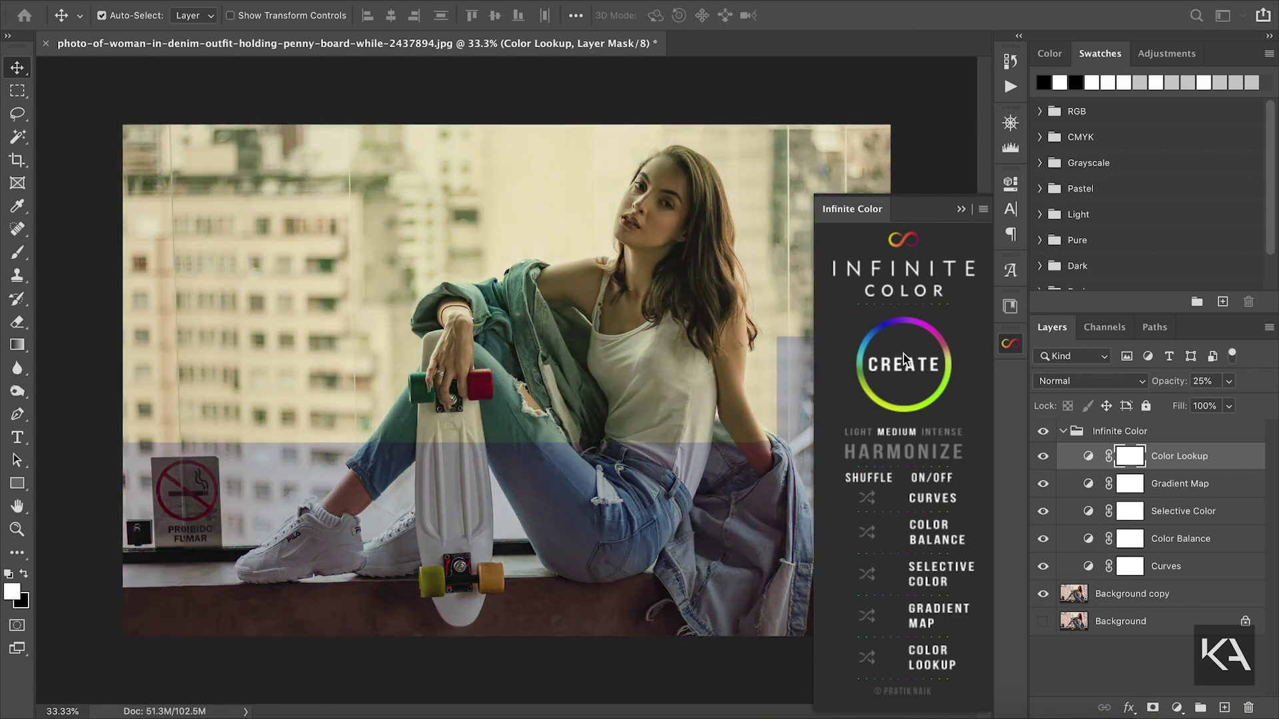
pyautogui.click(904, 358)
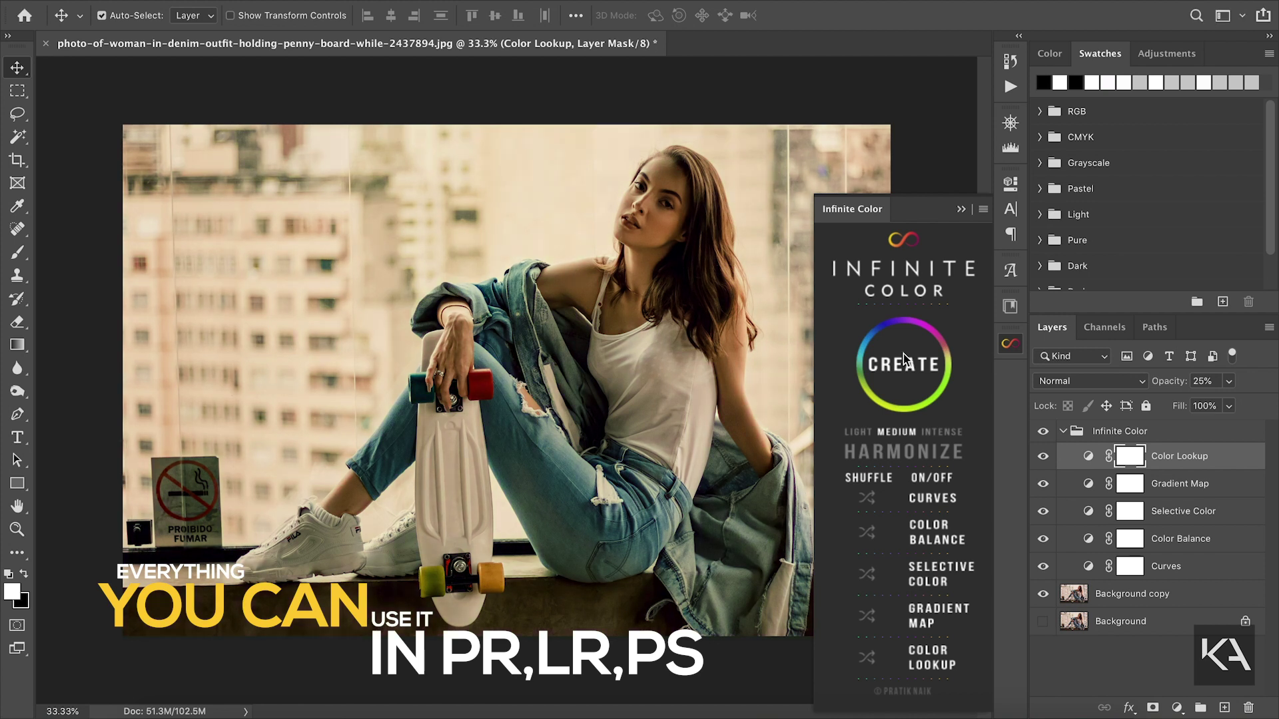
pyautogui.click(903, 354)
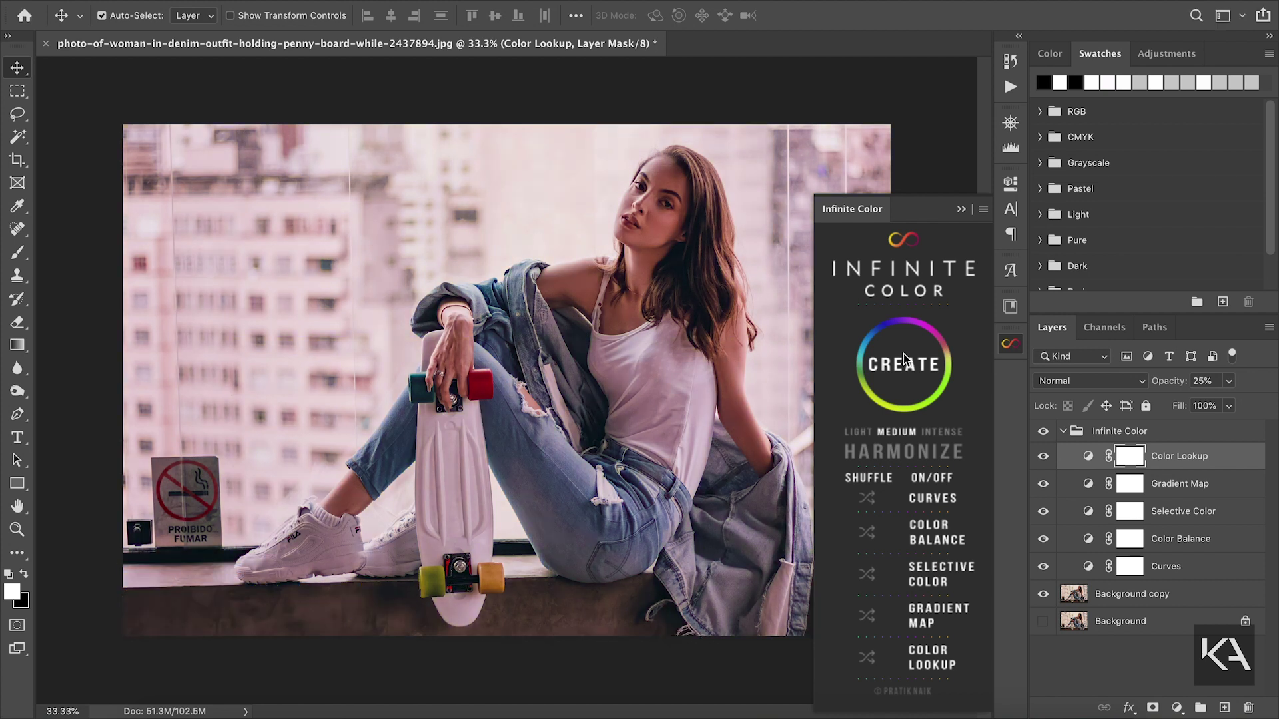
pyautogui.click(903, 354)
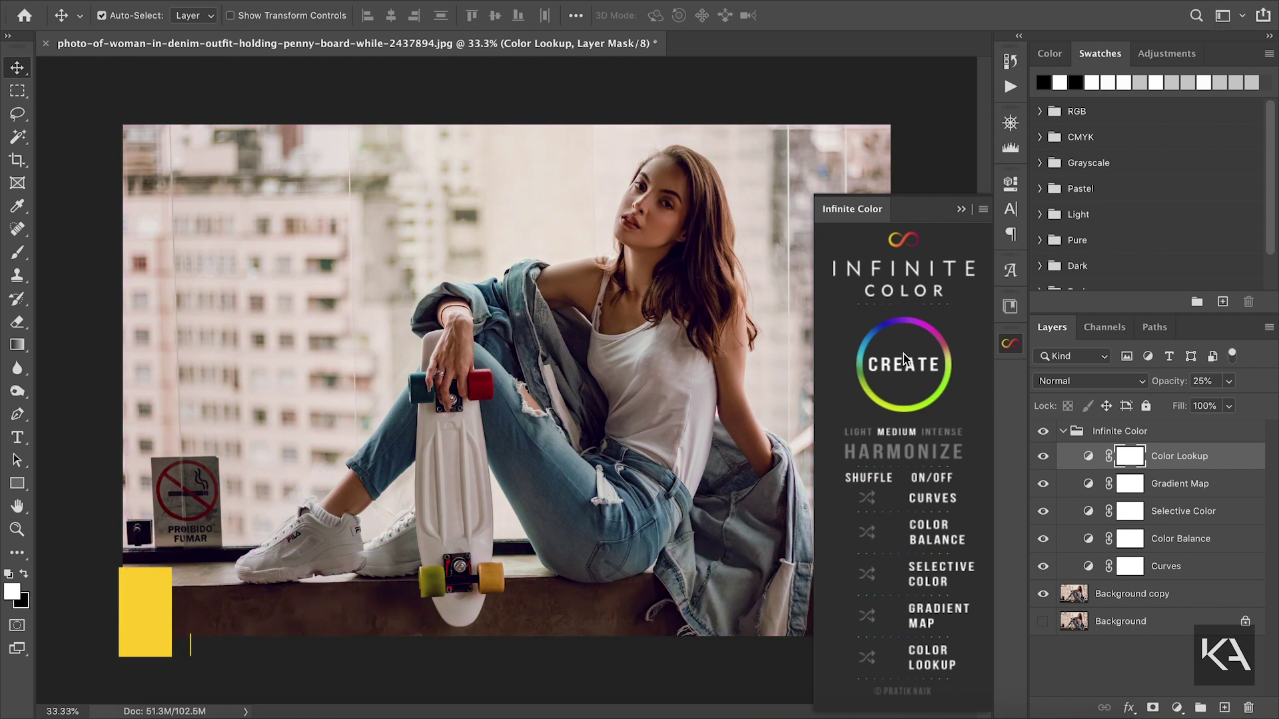
pyautogui.click(903, 354)
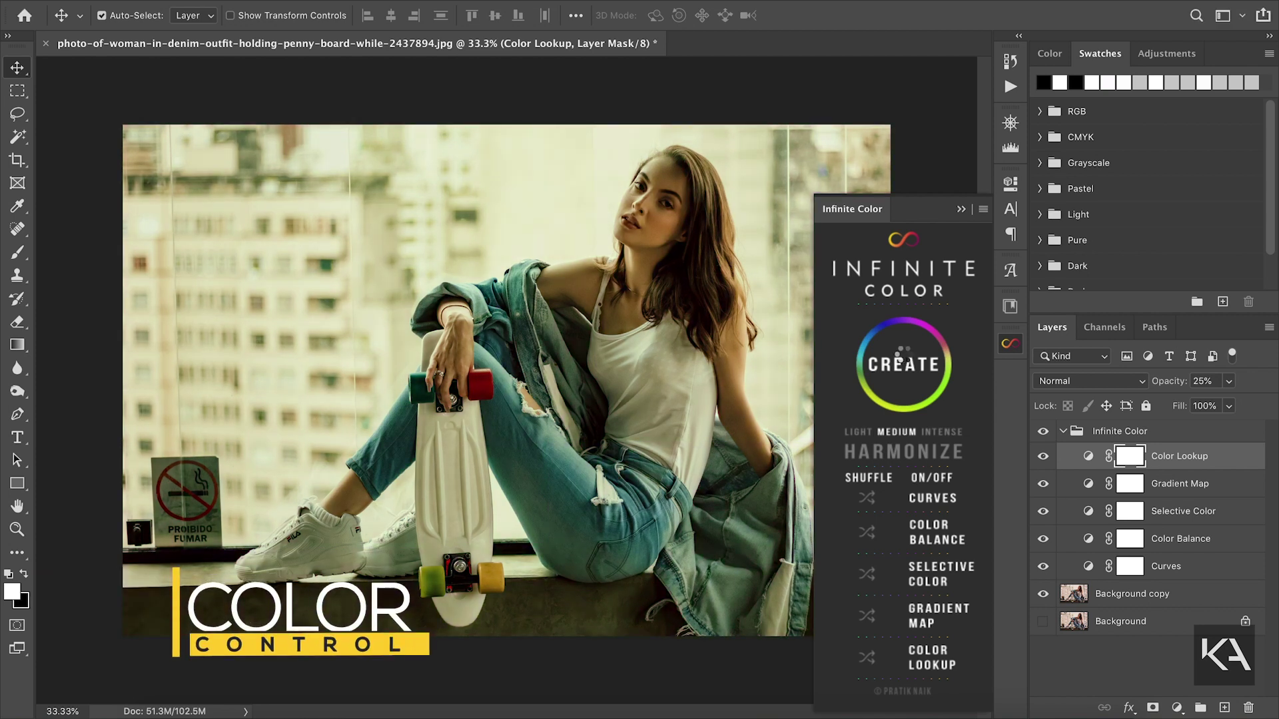
pyautogui.click(904, 356)
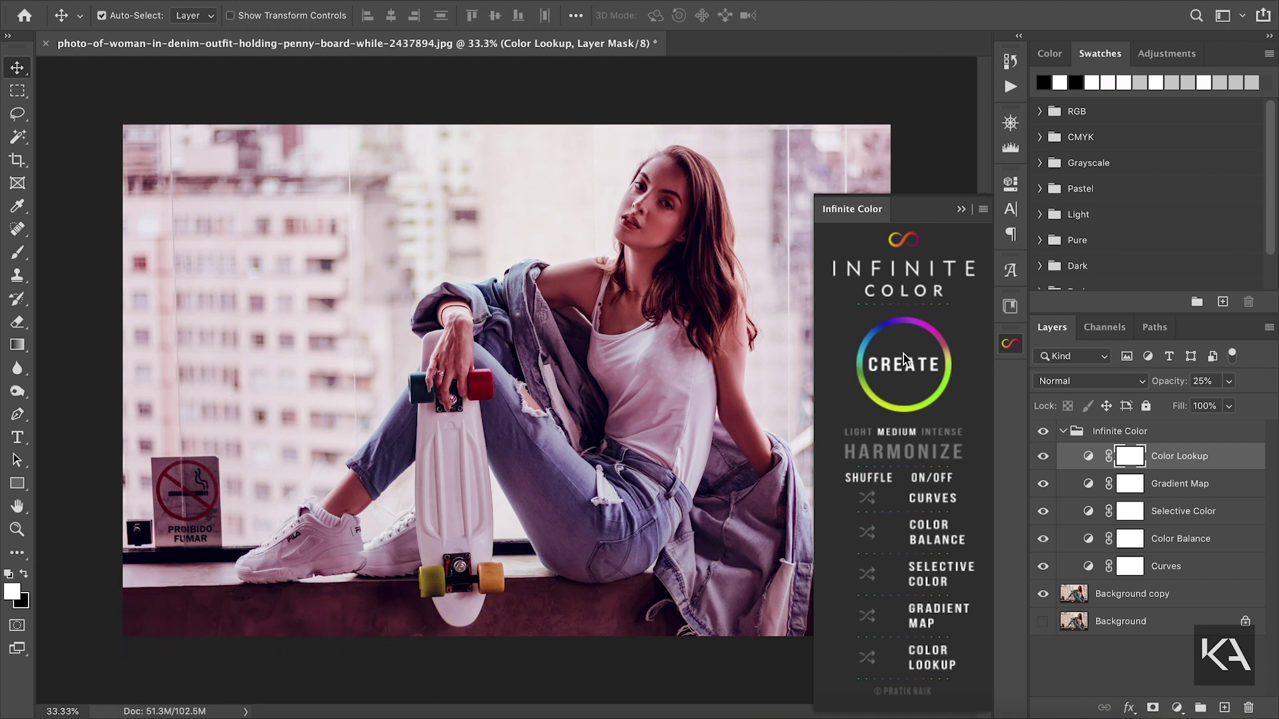
# - Open the round-glasses portrait JPEG and duplicate its base layer
pyautogui.hotkey('ctrl', 'o')
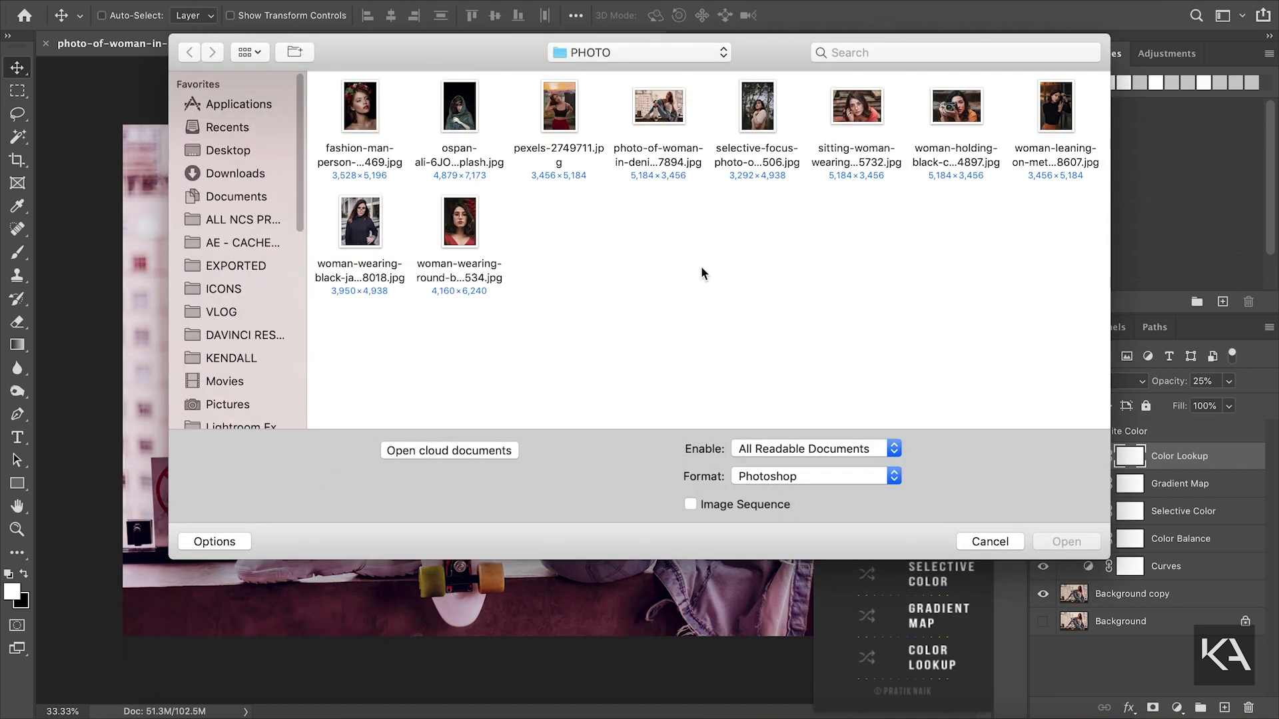
pyautogui.click(453, 217)
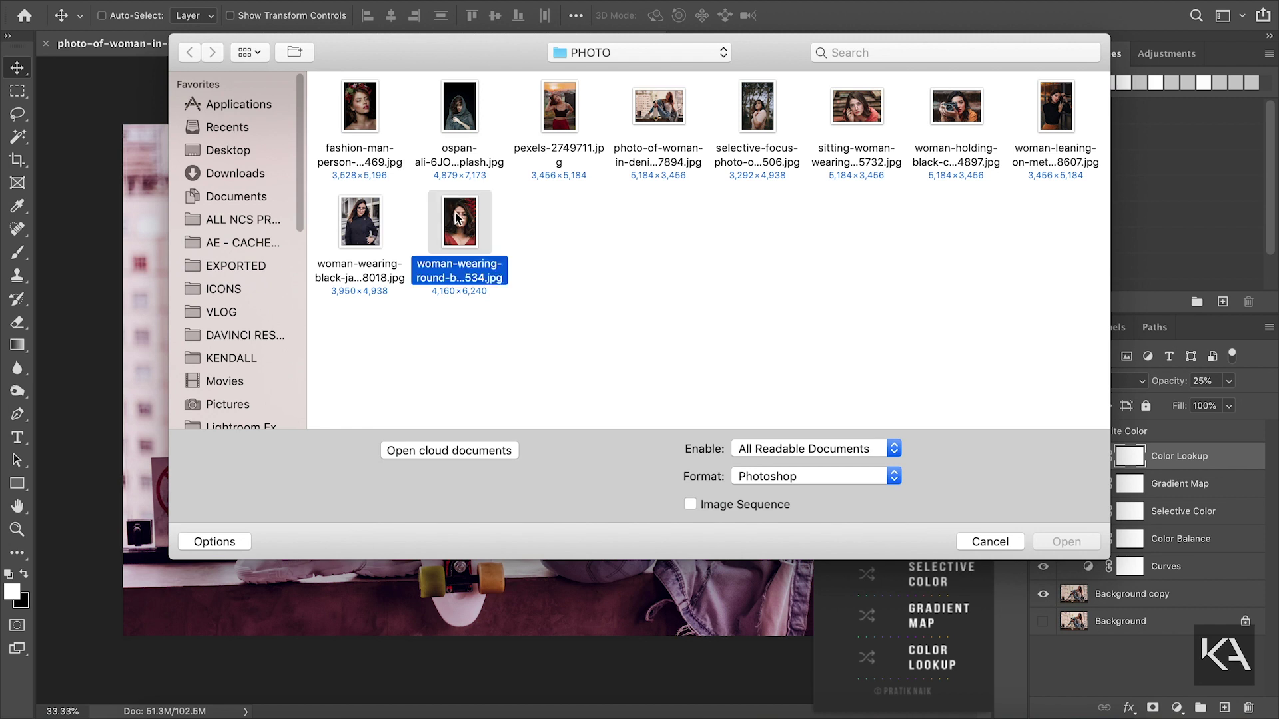
pyautogui.click(1066, 543)
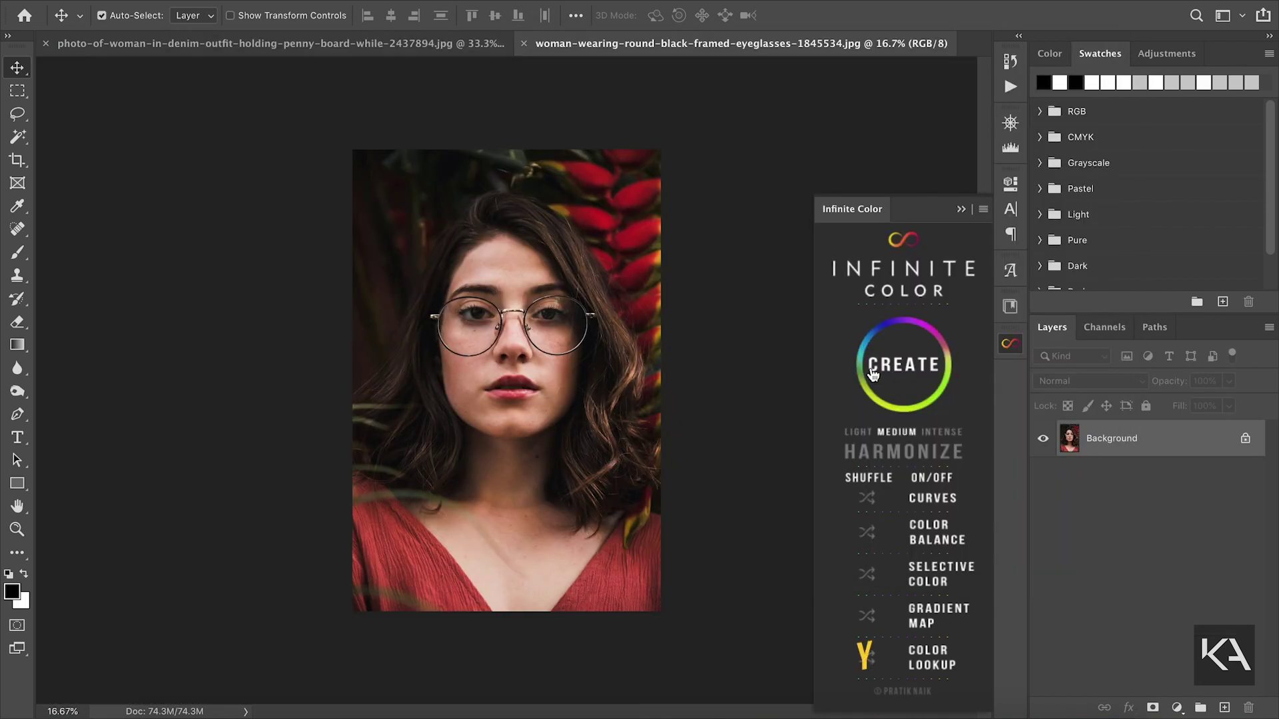
pyautogui.click(873, 374)
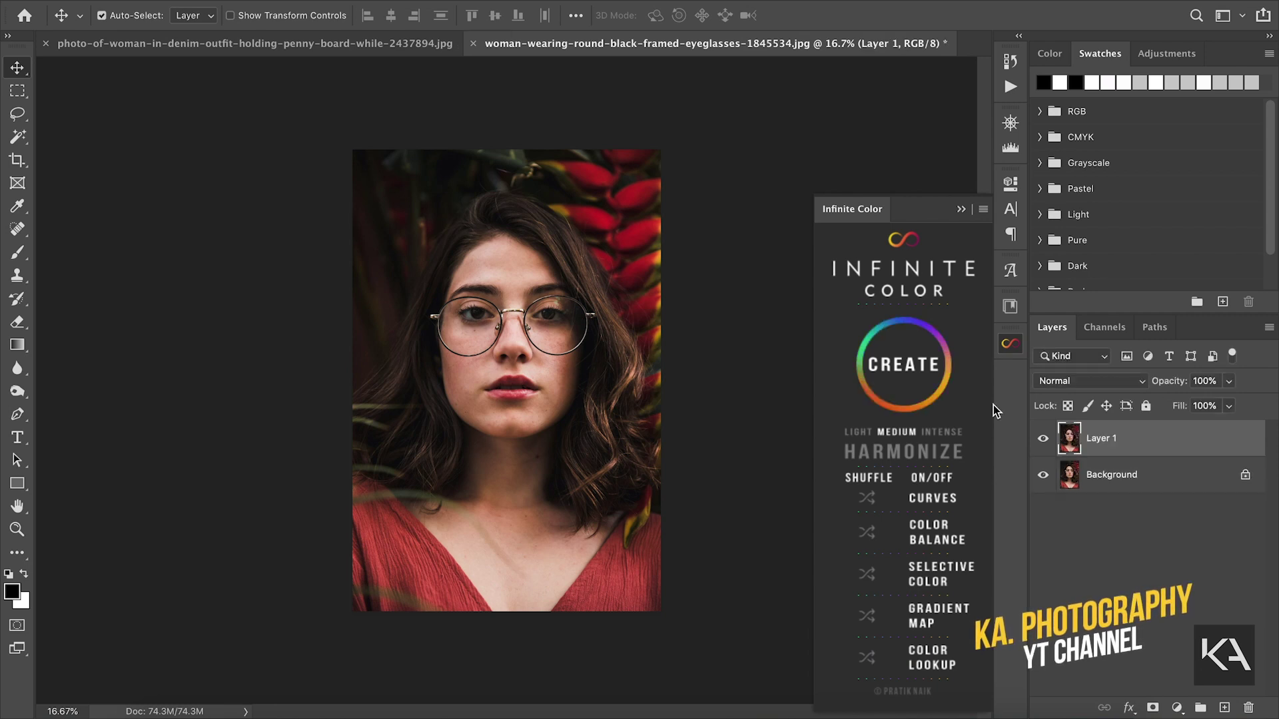
# - Generate several Infinite Color grades on the portrait, ending on a warm red-brown look
pyautogui.click(909, 367)
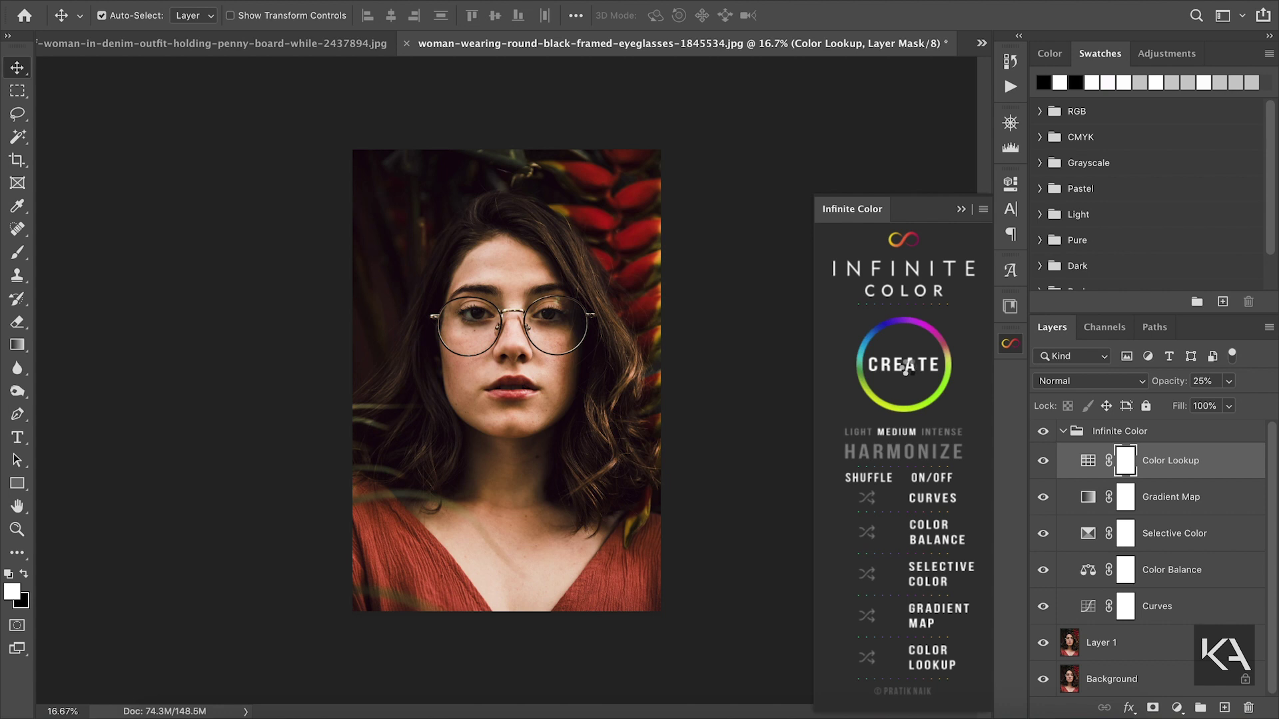
pyautogui.click(909, 370)
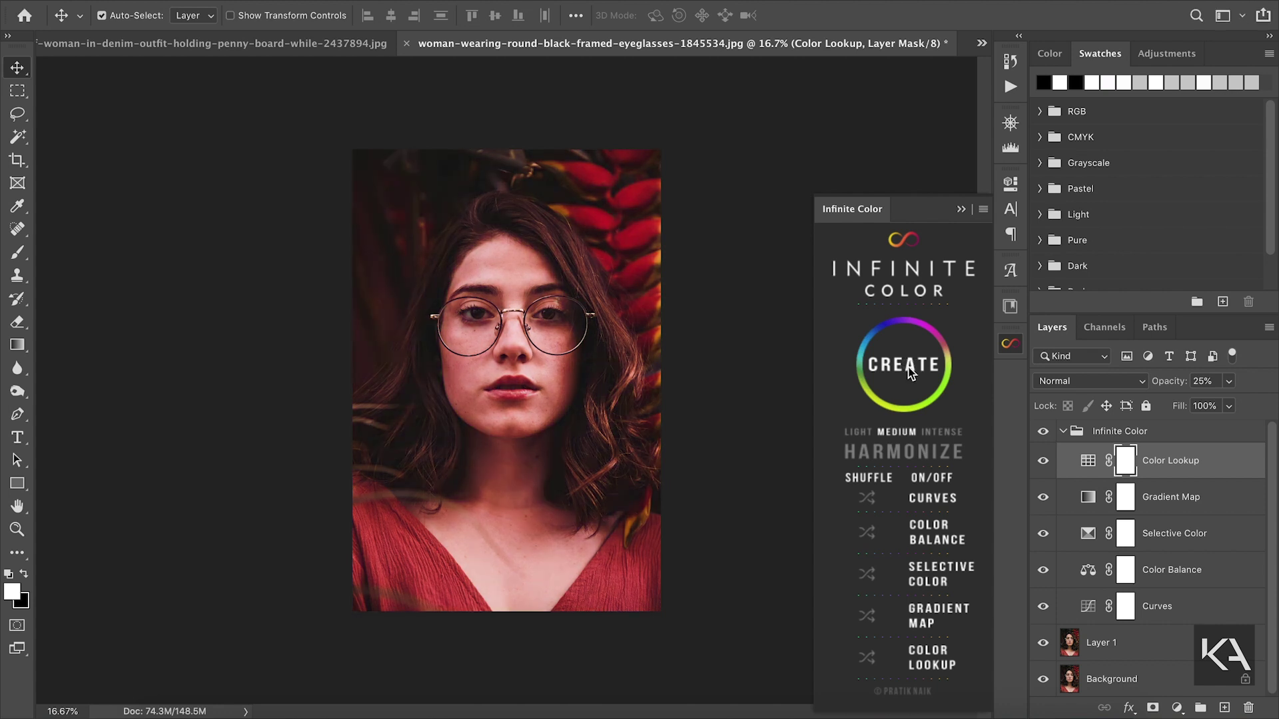
pyautogui.click(911, 370)
pyautogui.click(910, 371)
pyautogui.click(911, 371)
pyautogui.click(911, 371)
pyautogui.click(910, 371)
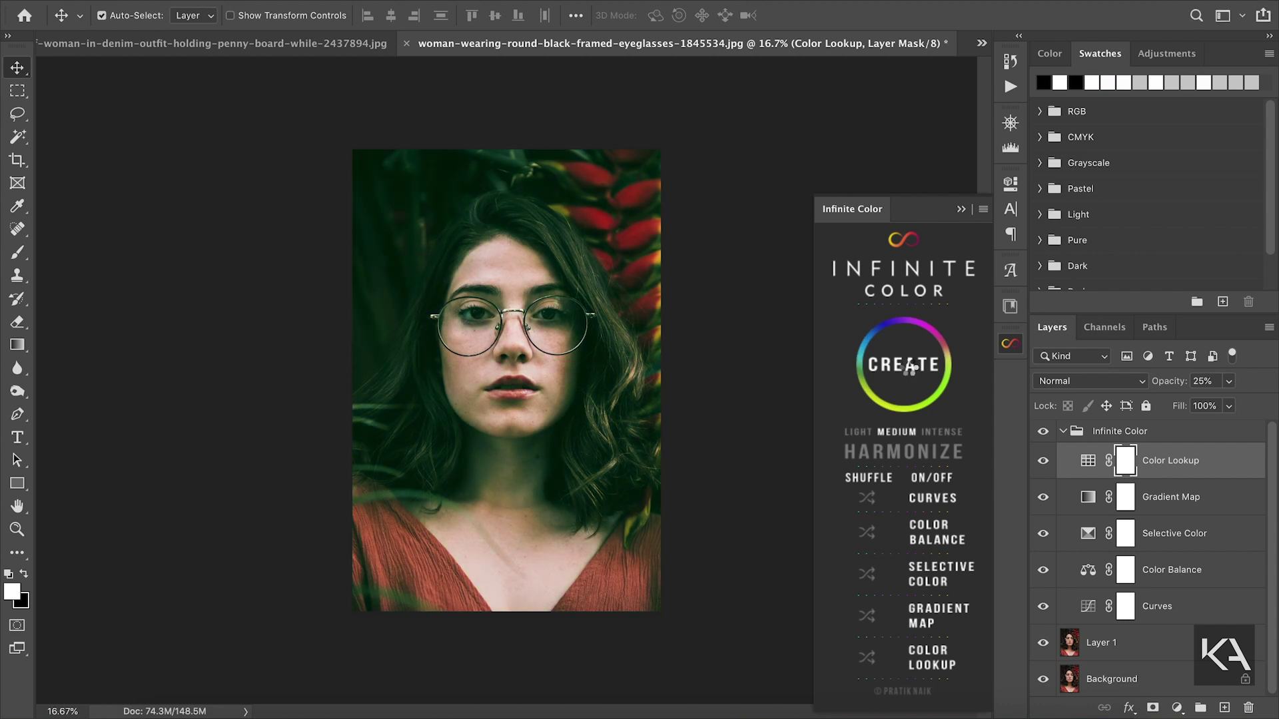
pyautogui.hotkey('ctrl', 'o')
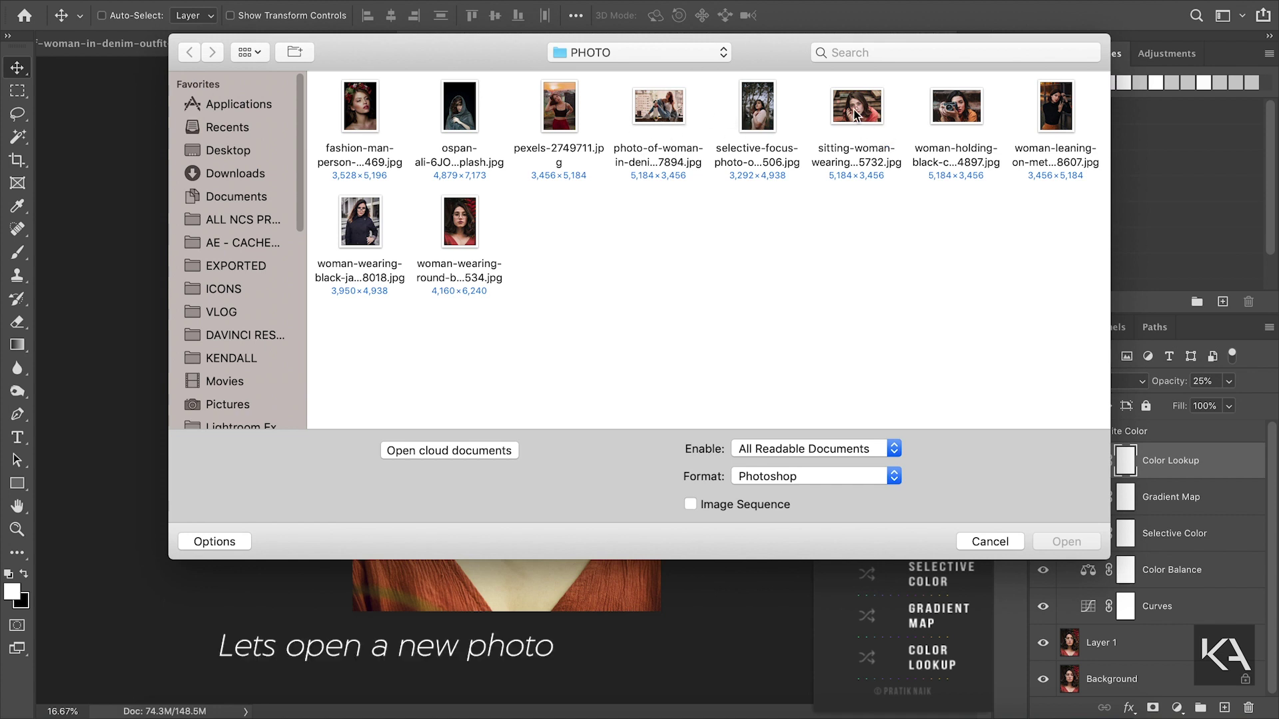
# - Open the woman-holding-black-camera photo and generate two Infinite Color grades on it
pyautogui.click(948, 113)
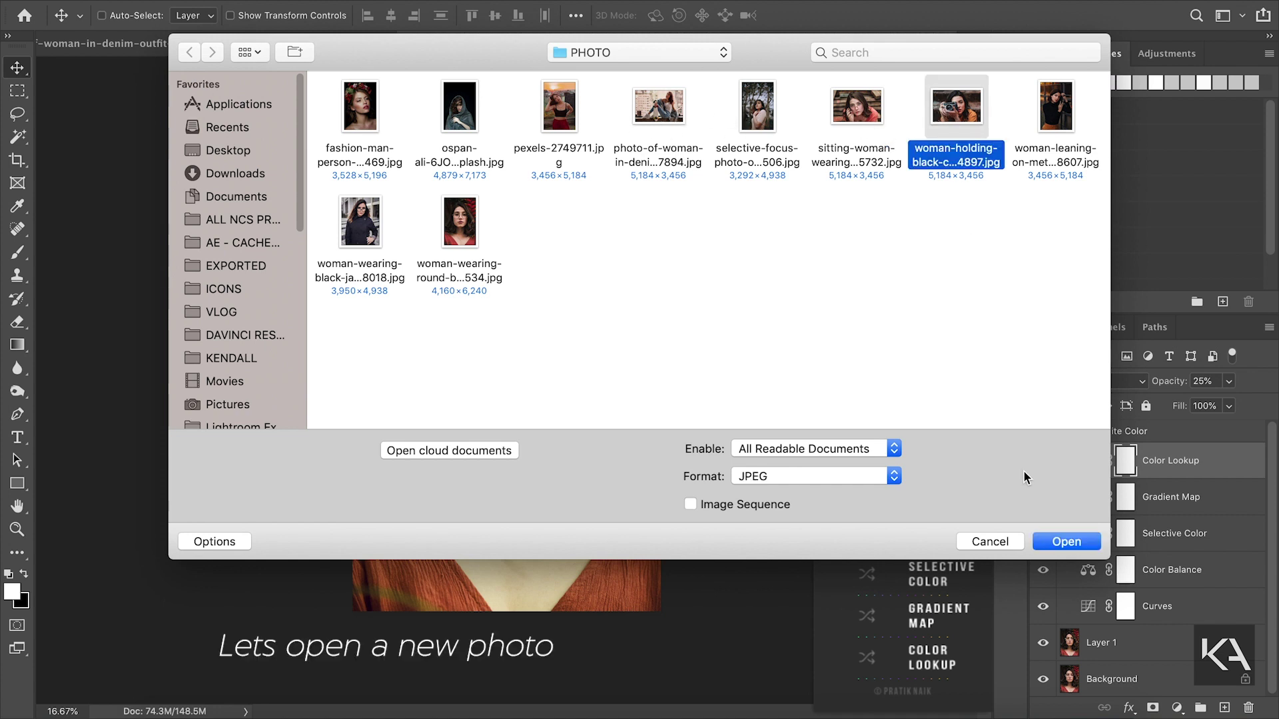
pyautogui.click(1042, 541)
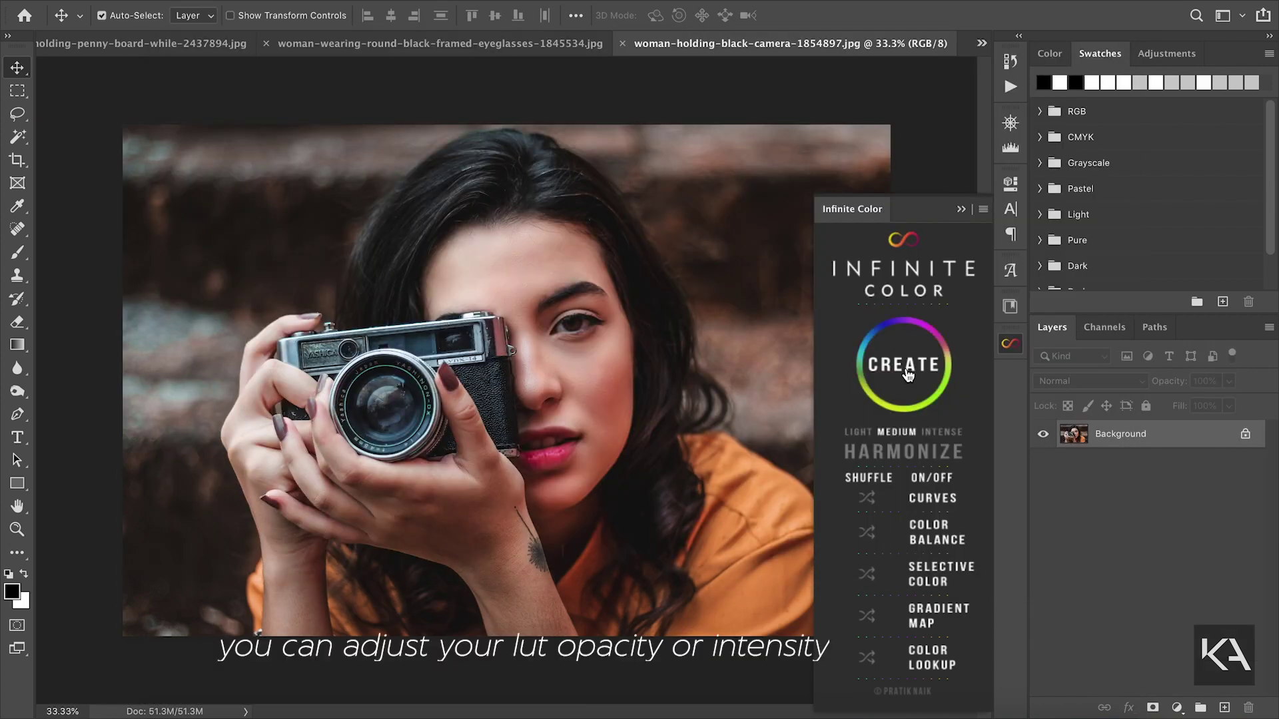
pyautogui.click(906, 370)
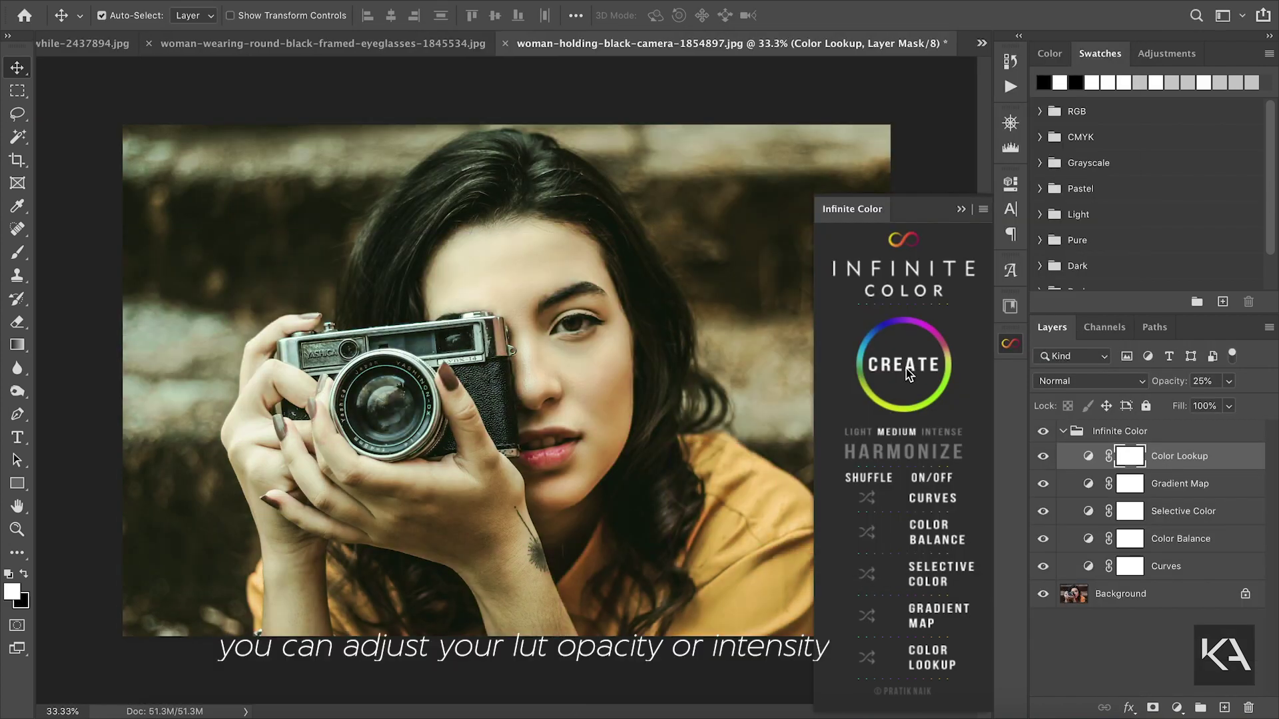
pyautogui.click(906, 369)
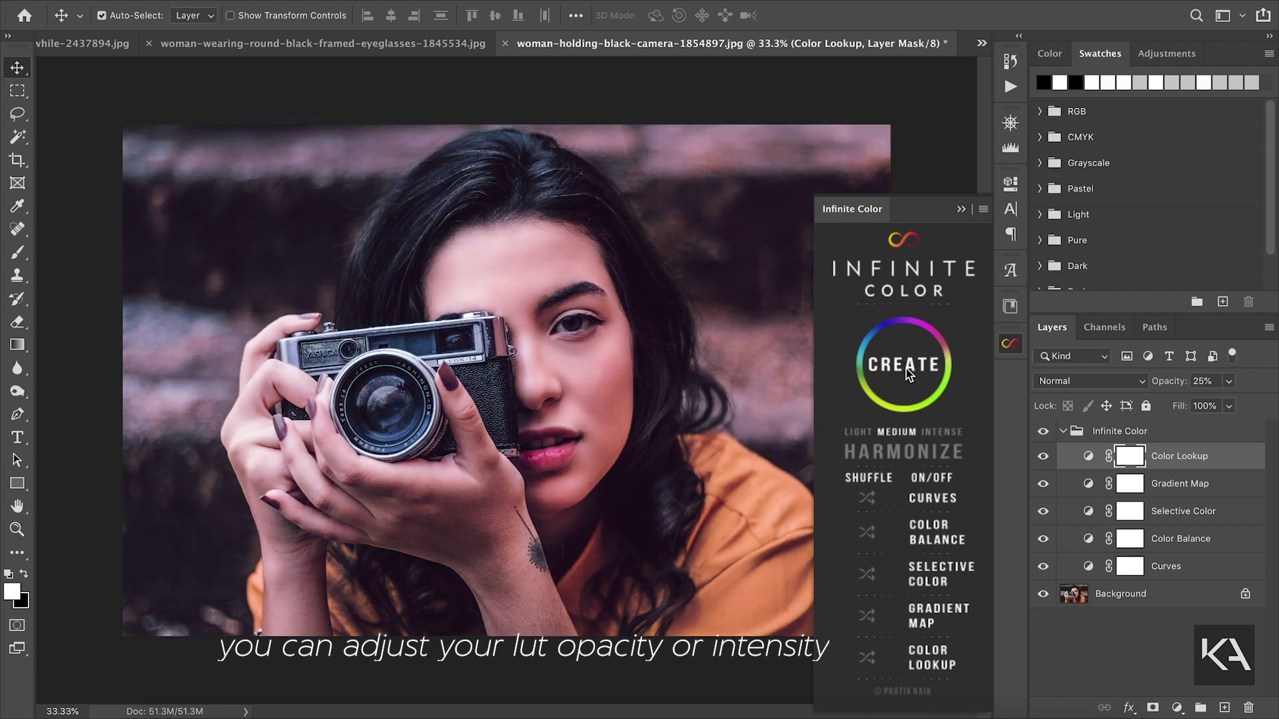
# - With Color Lookup turned off, cycle through many random grades on the camera photo
pyautogui.click(925, 656)
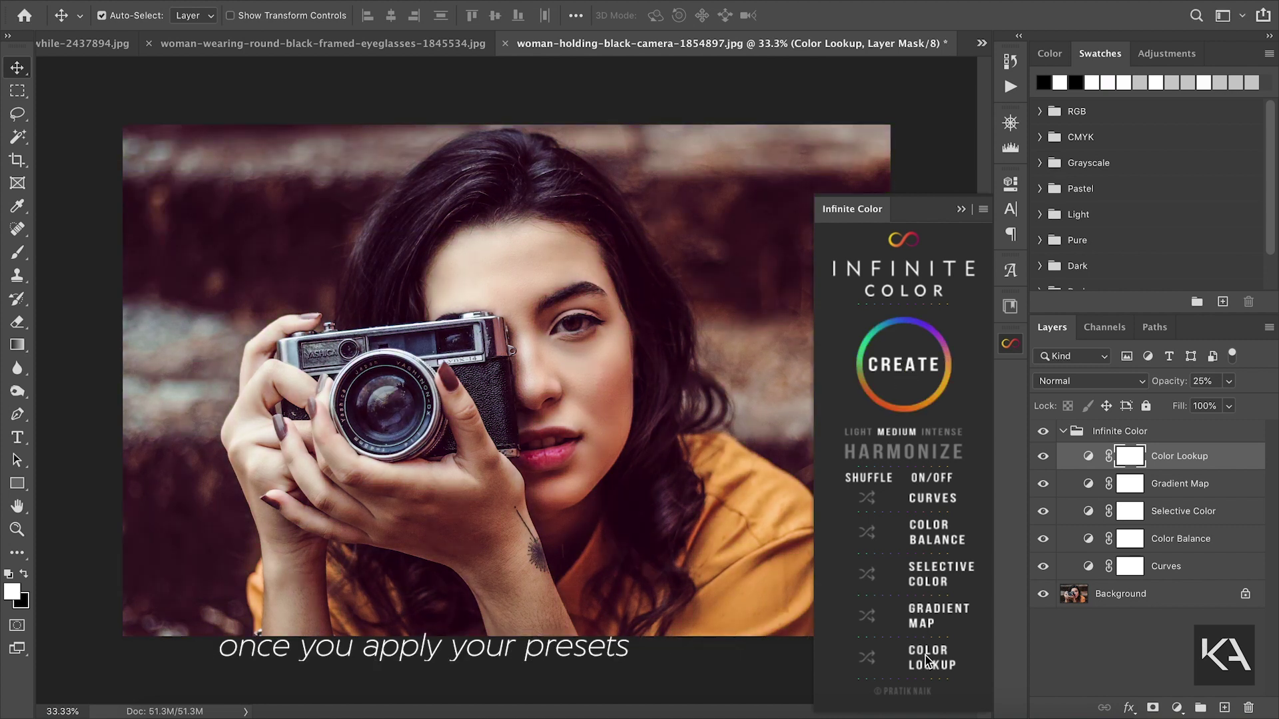
pyautogui.click(894, 375)
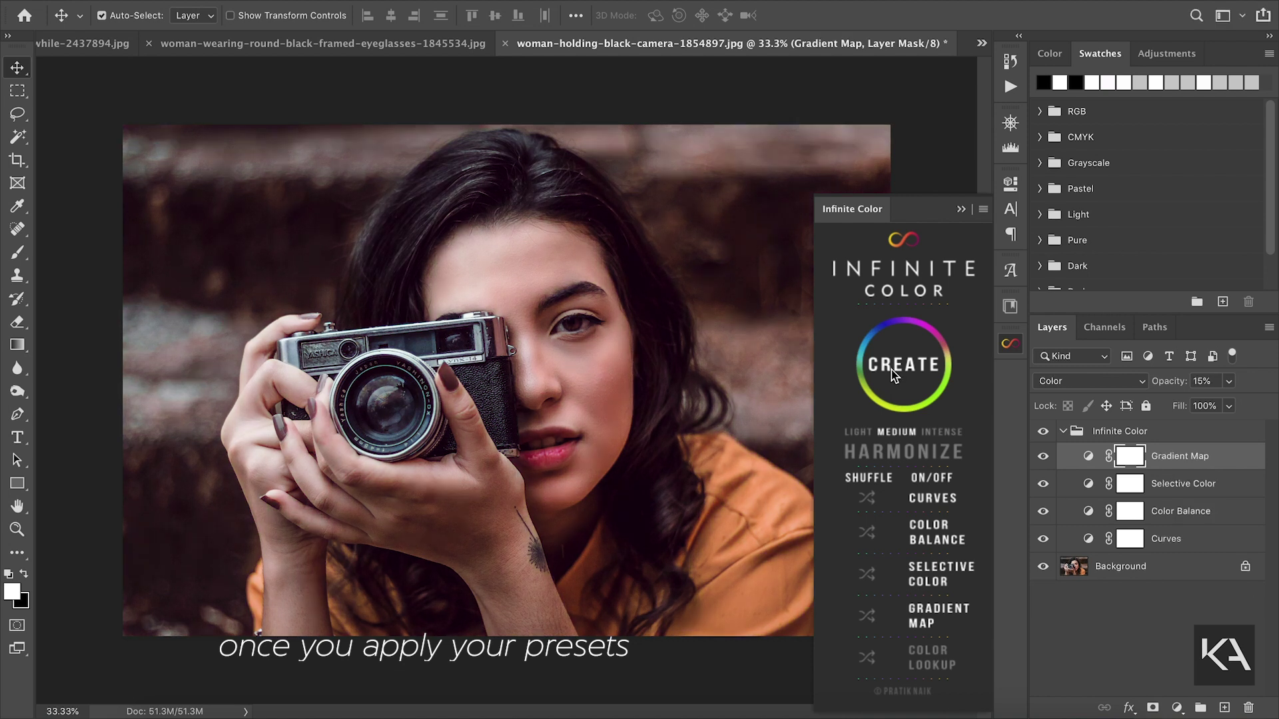
pyautogui.click(892, 370)
pyautogui.click(891, 369)
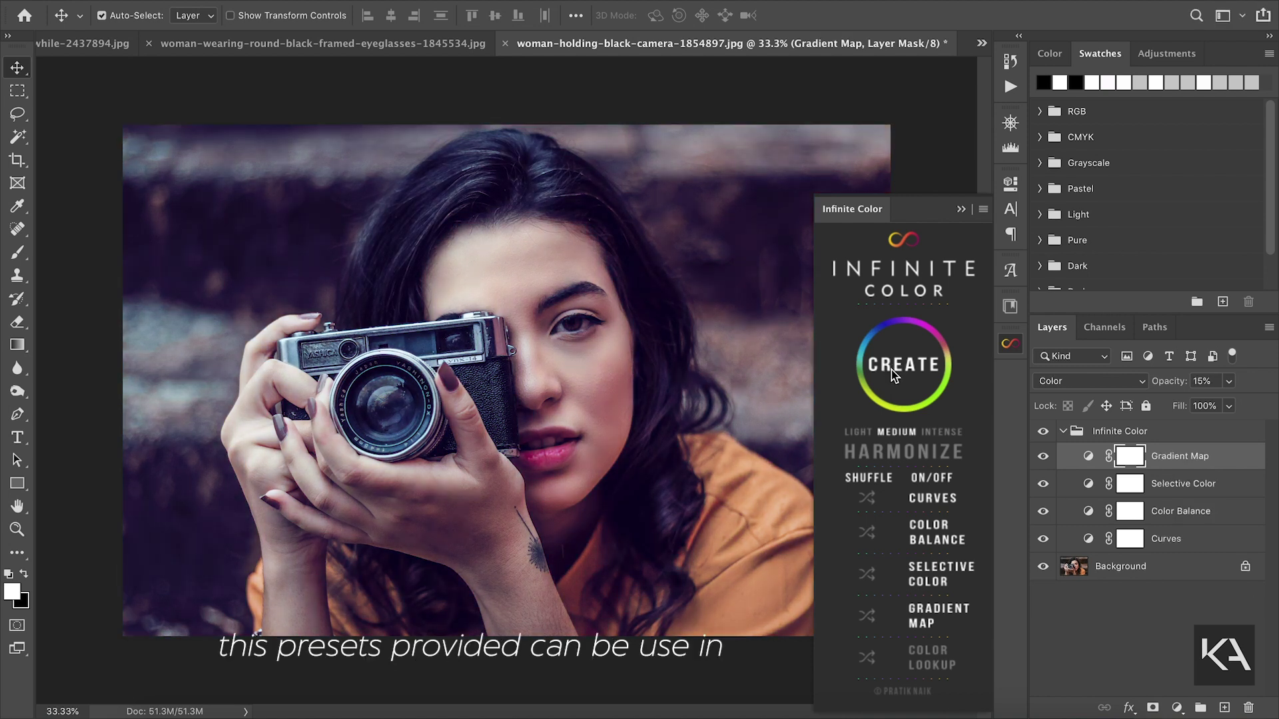
pyautogui.click(891, 370)
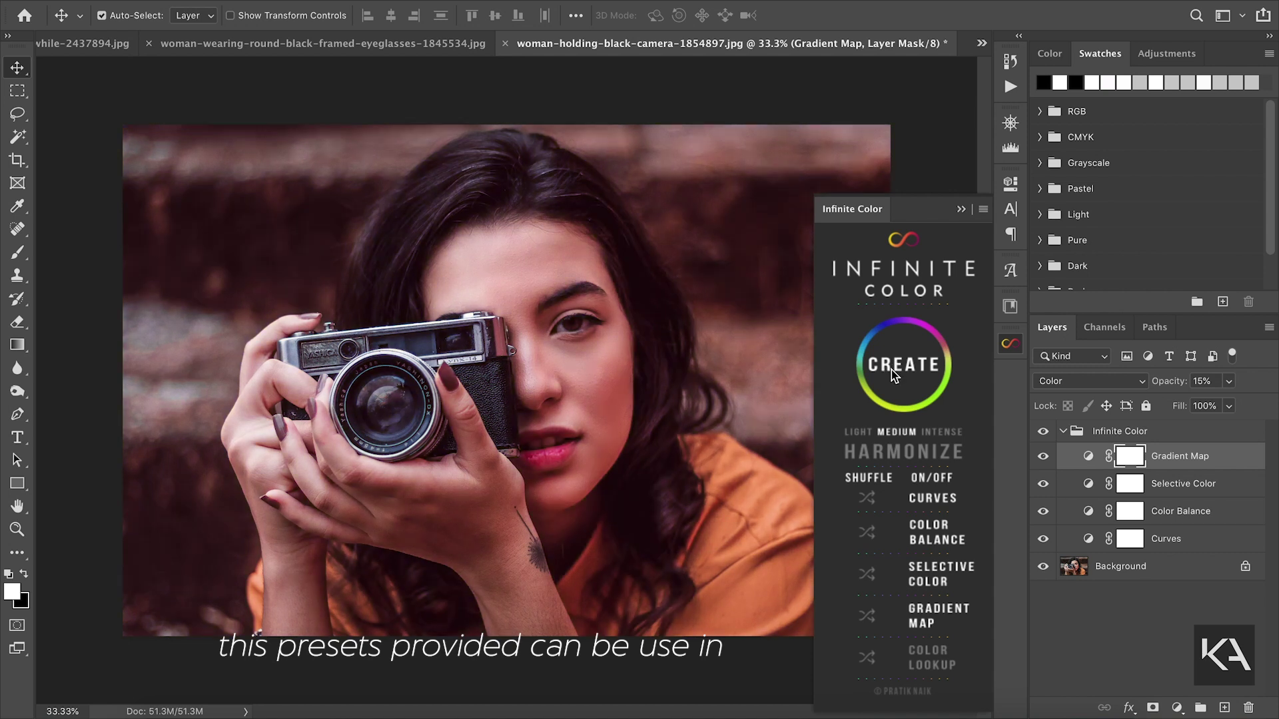
pyautogui.click(892, 370)
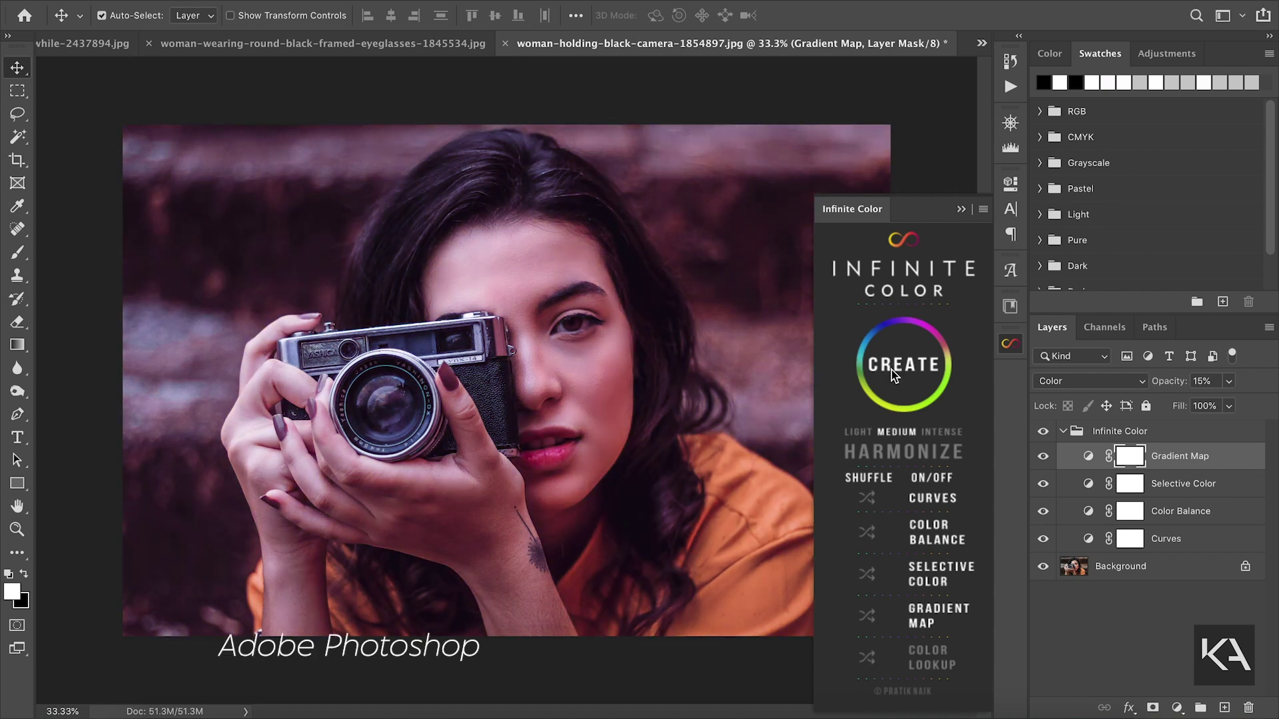
pyautogui.click(891, 370)
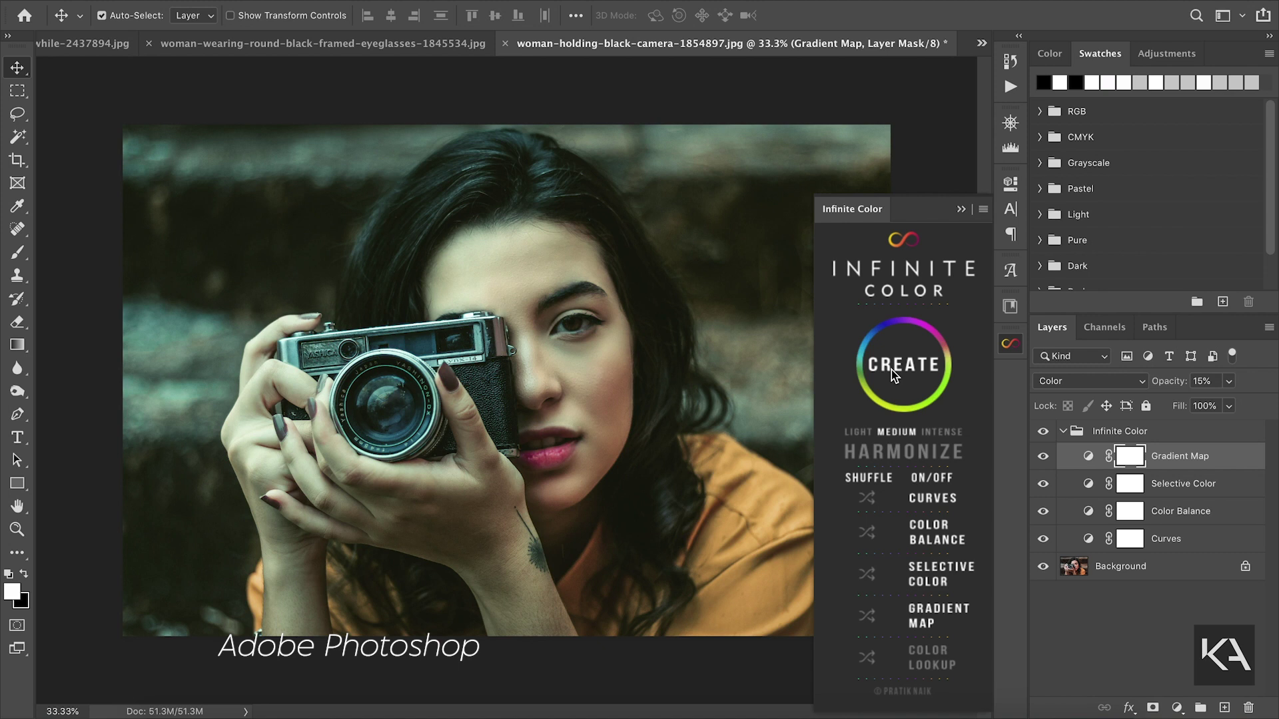
pyautogui.click(892, 370)
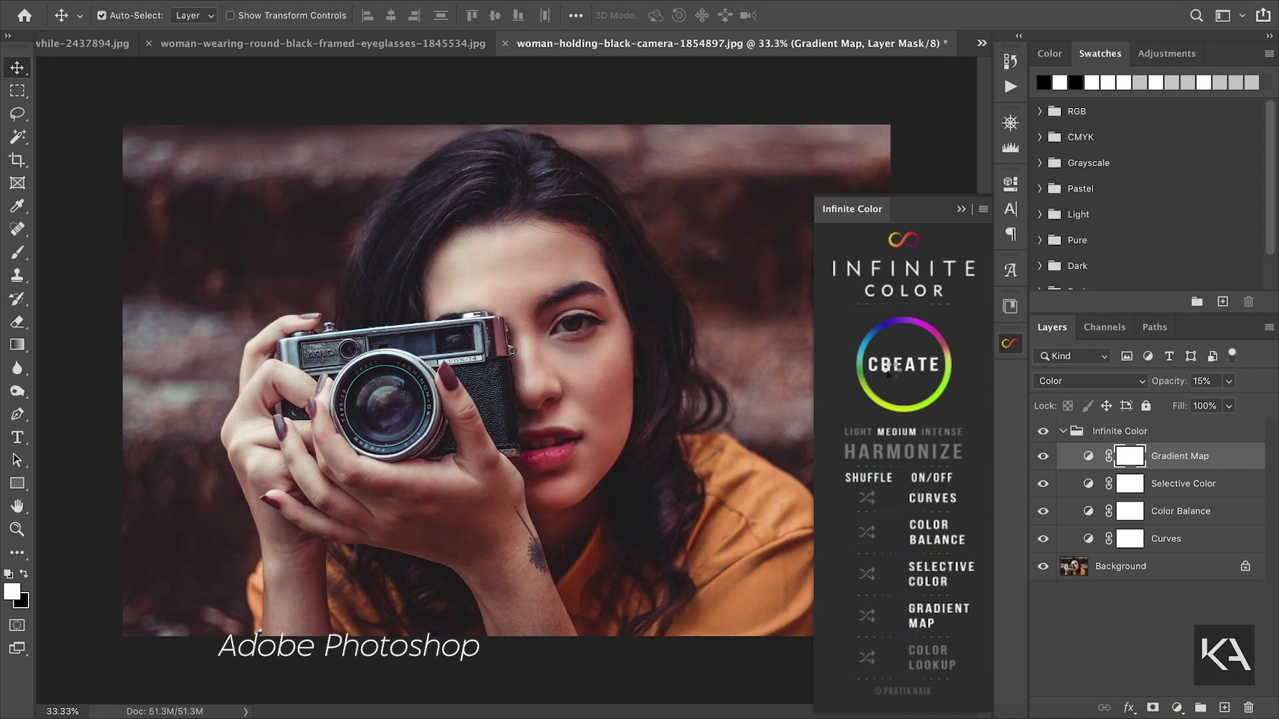
pyautogui.click(891, 369)
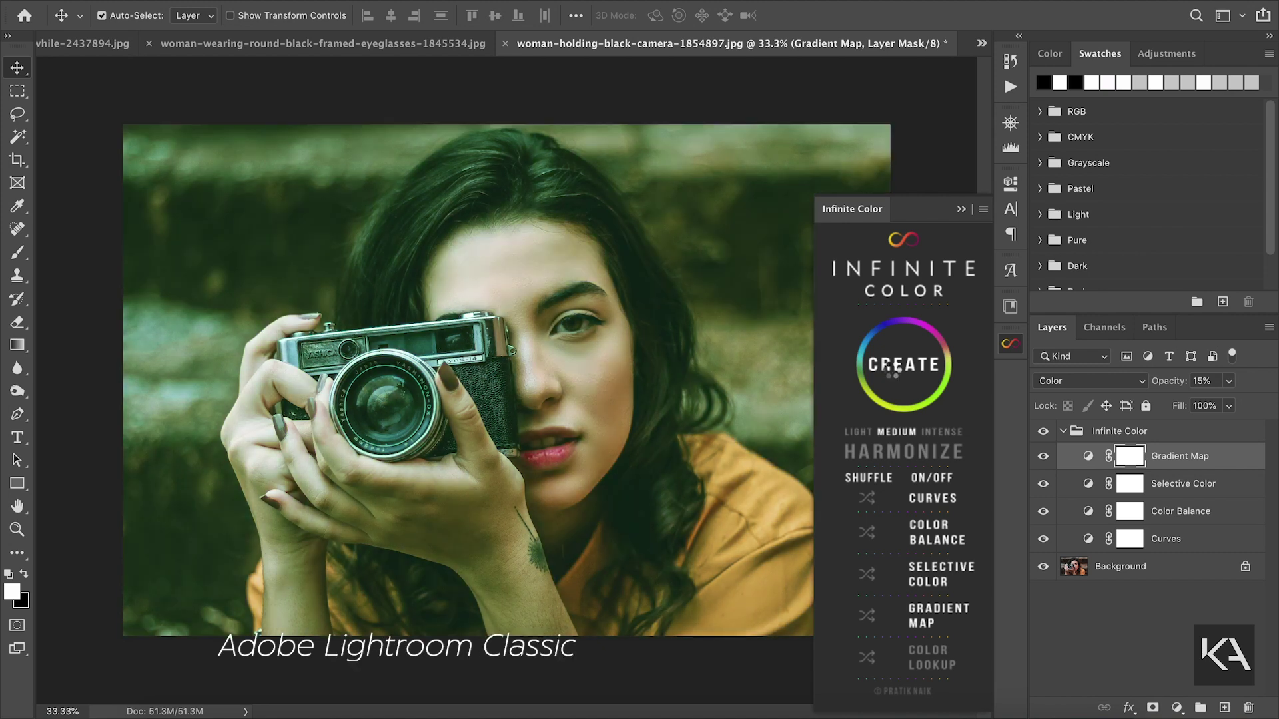
pyautogui.click(891, 370)
pyautogui.click(891, 370)
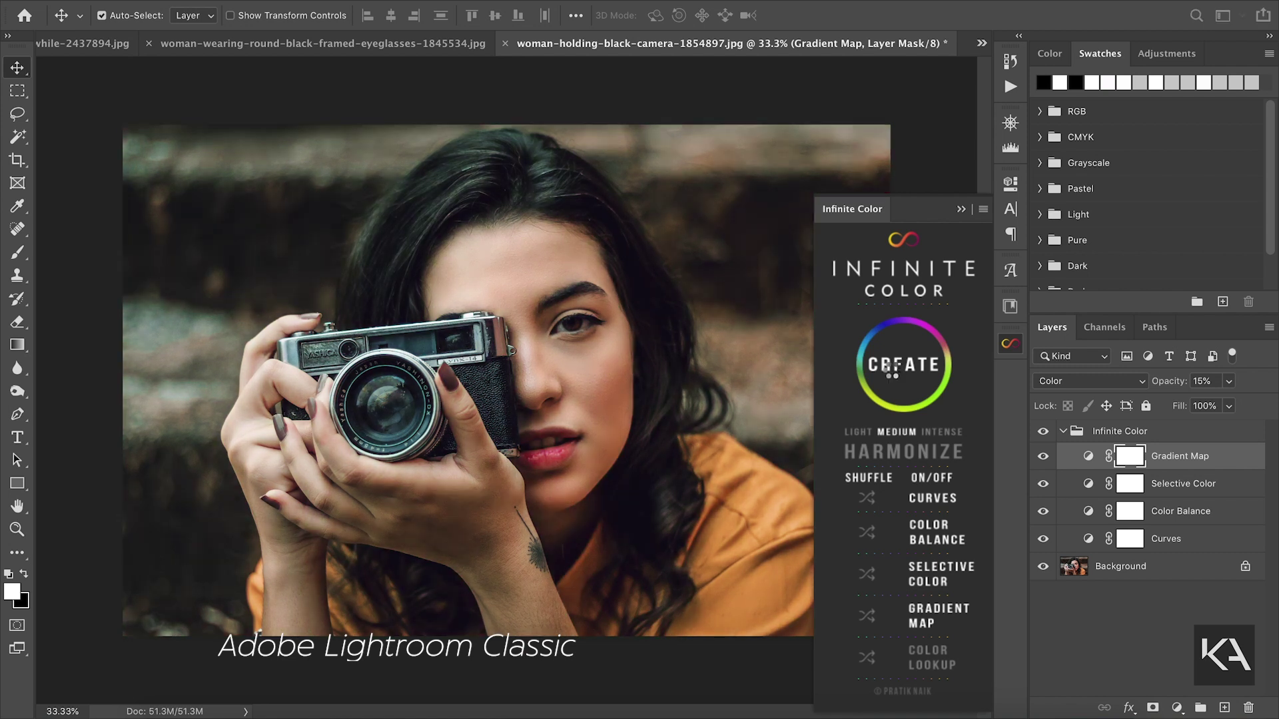
pyautogui.click(891, 370)
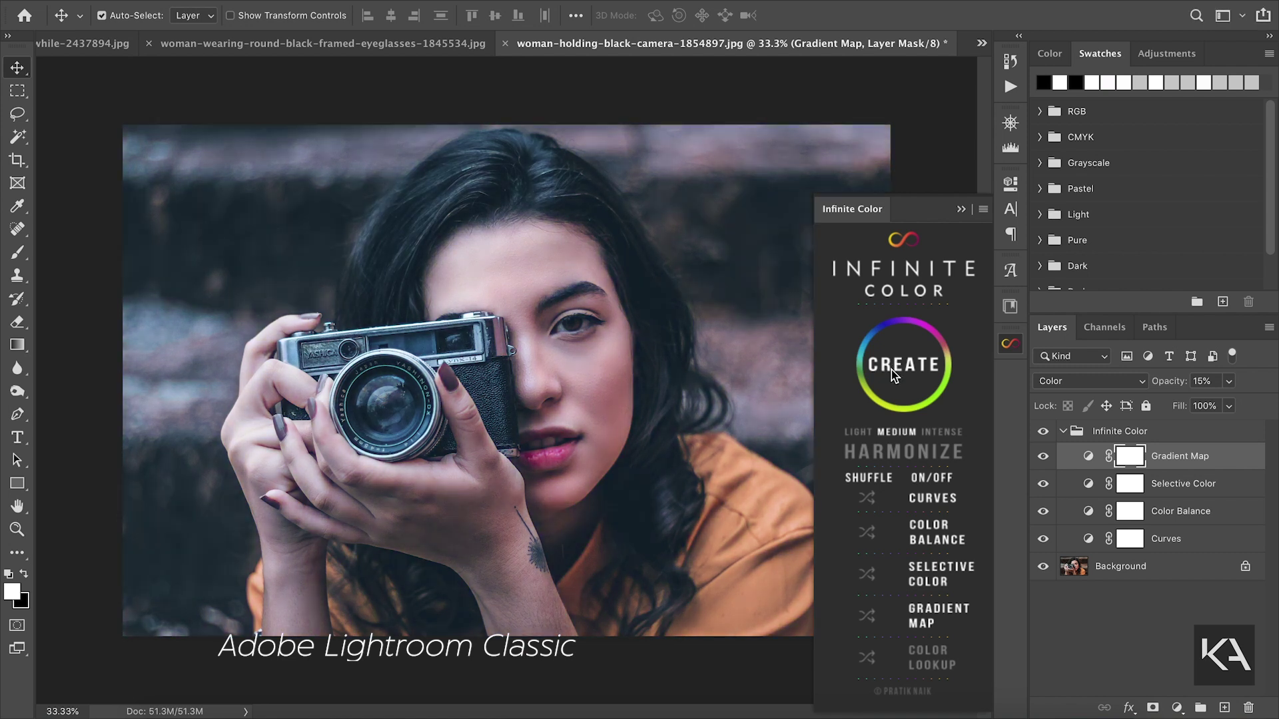
pyautogui.click(891, 370)
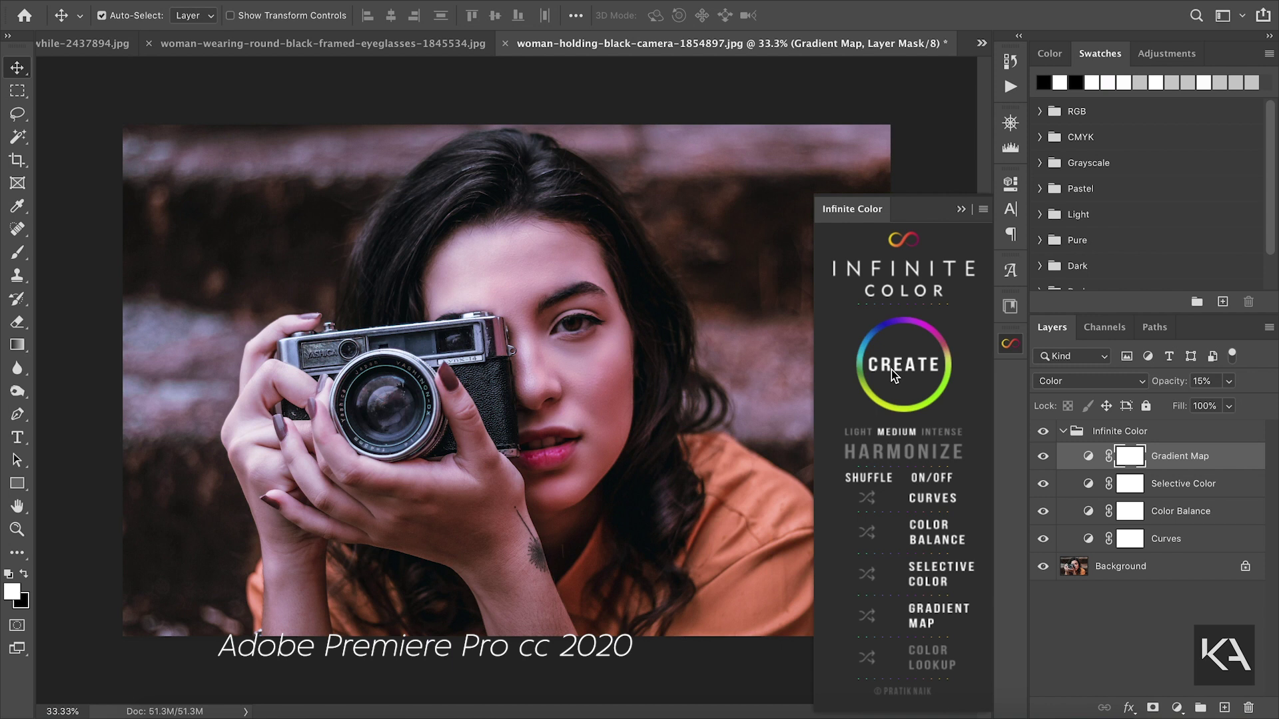
pyautogui.click(892, 370)
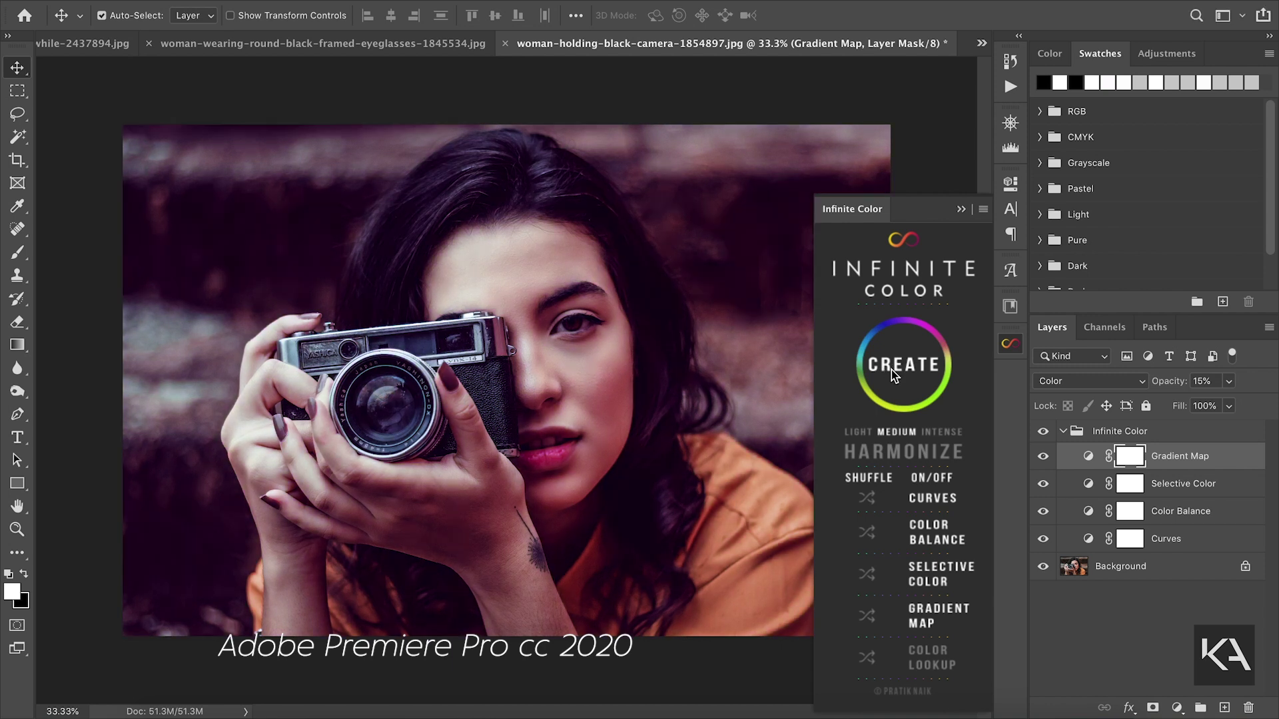
pyautogui.click(891, 370)
# - Open the woman-leaning-on-metal-frame photo
pyautogui.click(891, 370)
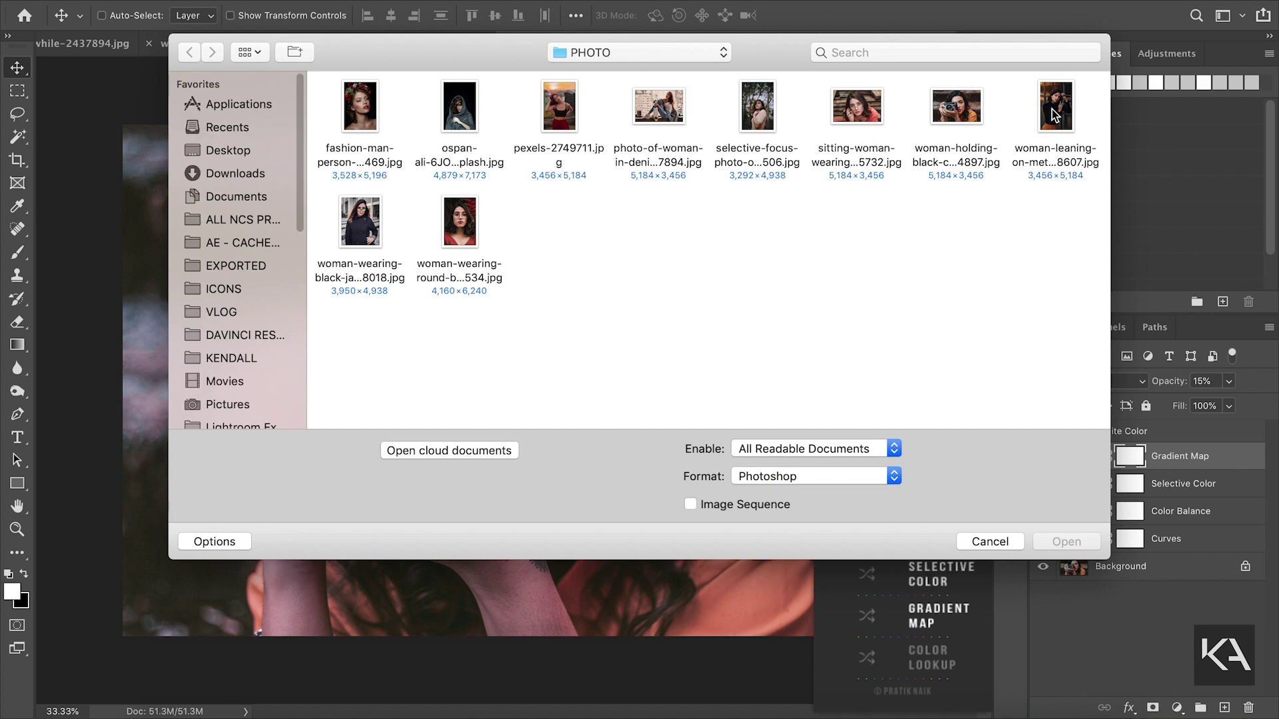
pyautogui.click(1052, 109)
pyautogui.click(1061, 542)
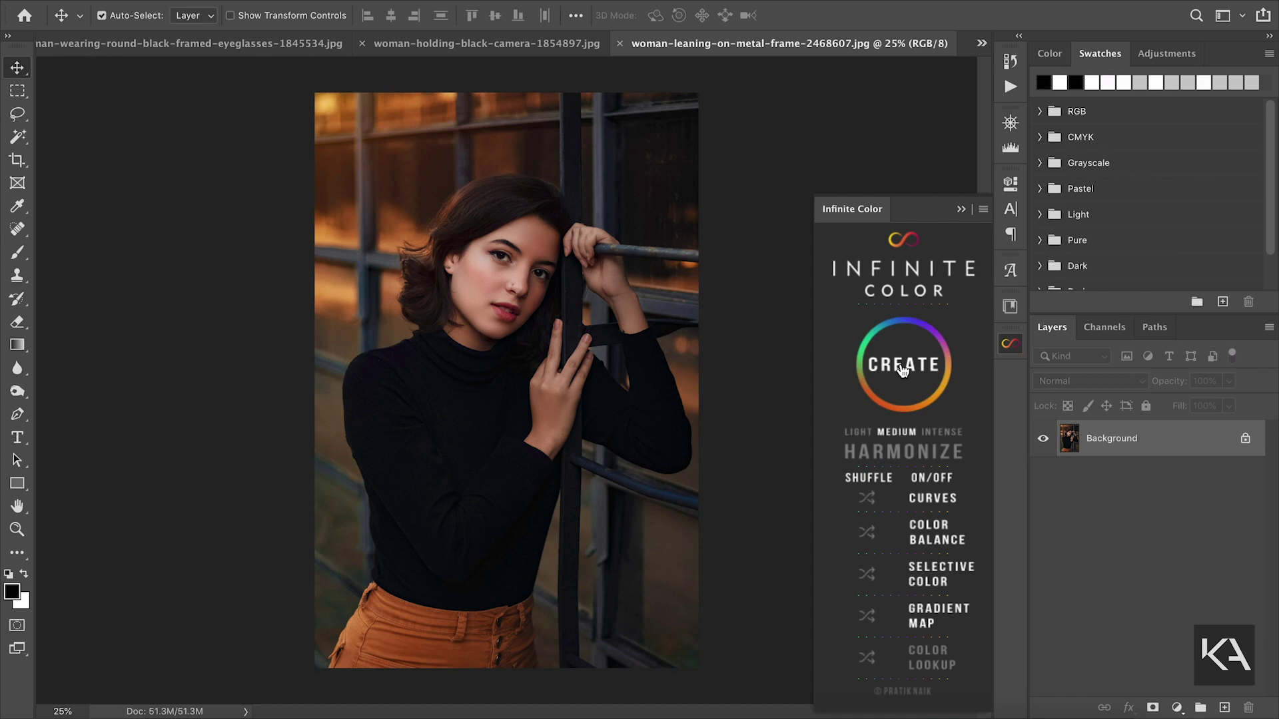
# - Apply an Infinite Color grade to the woman-leaning photo and cycle through seven more random looks
pyautogui.click(903, 370)
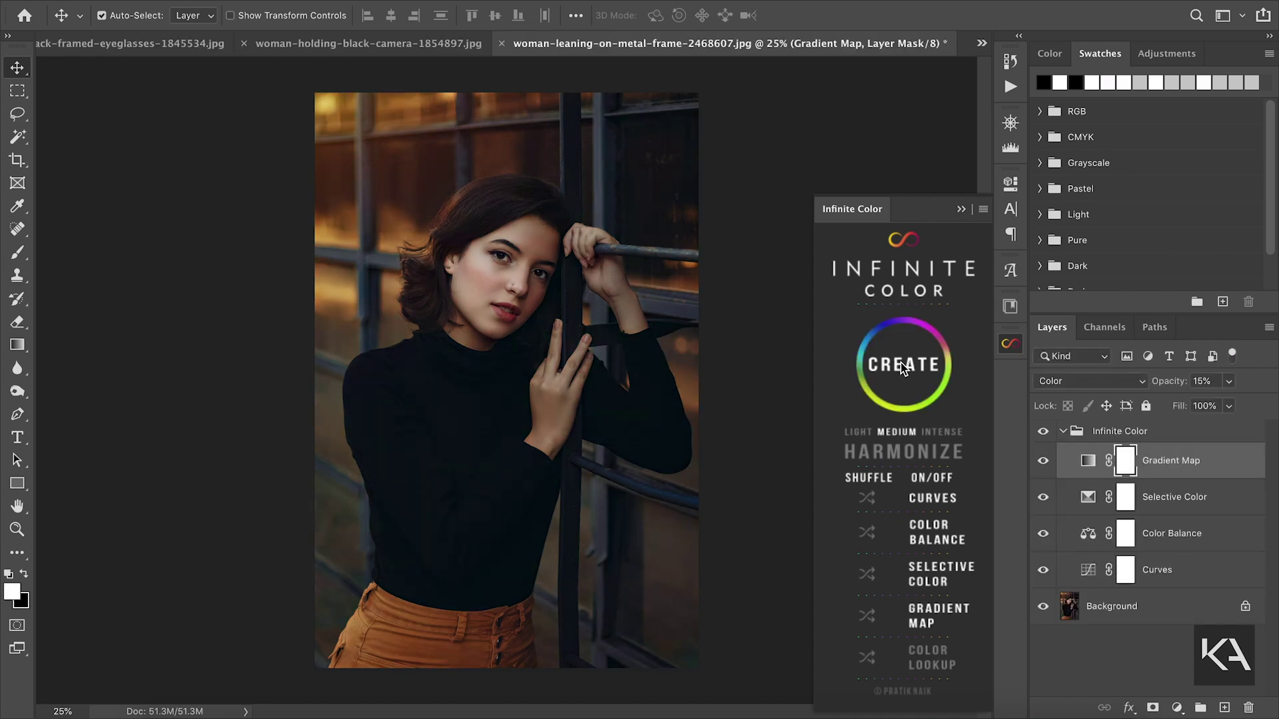
pyautogui.click(899, 364)
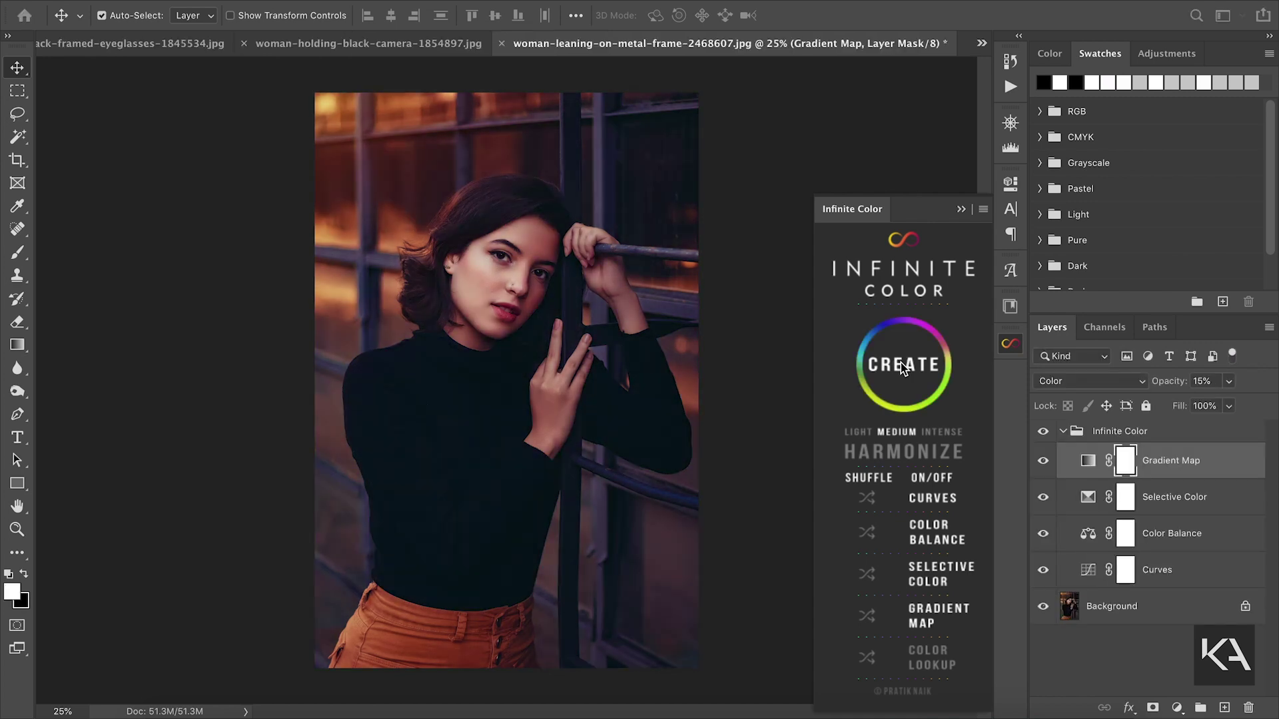
pyautogui.click(901, 365)
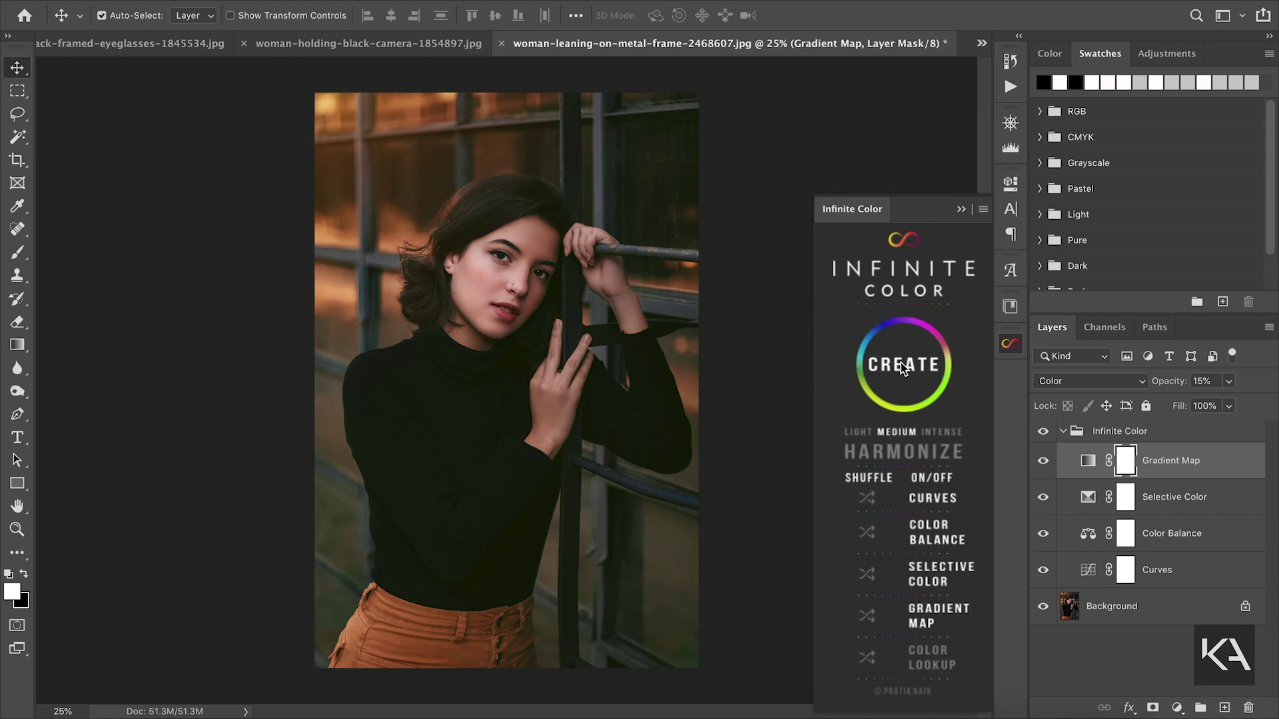
pyautogui.click(901, 364)
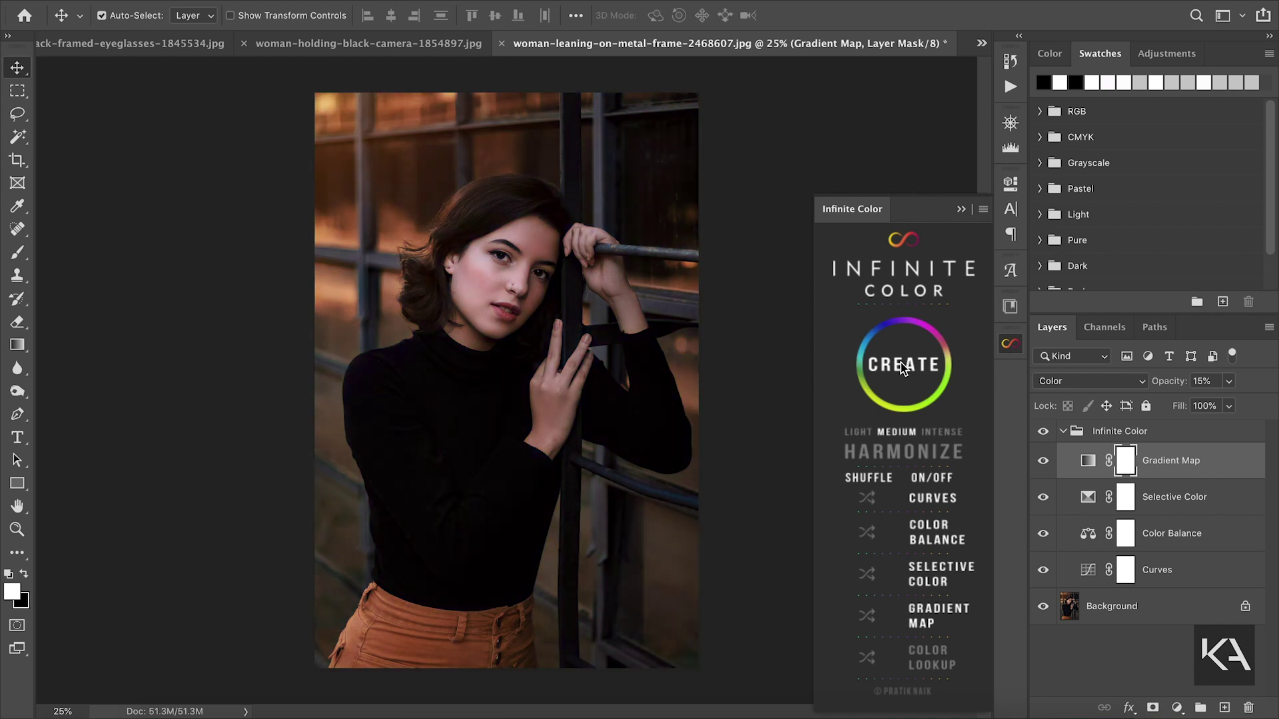
pyautogui.click(902, 363)
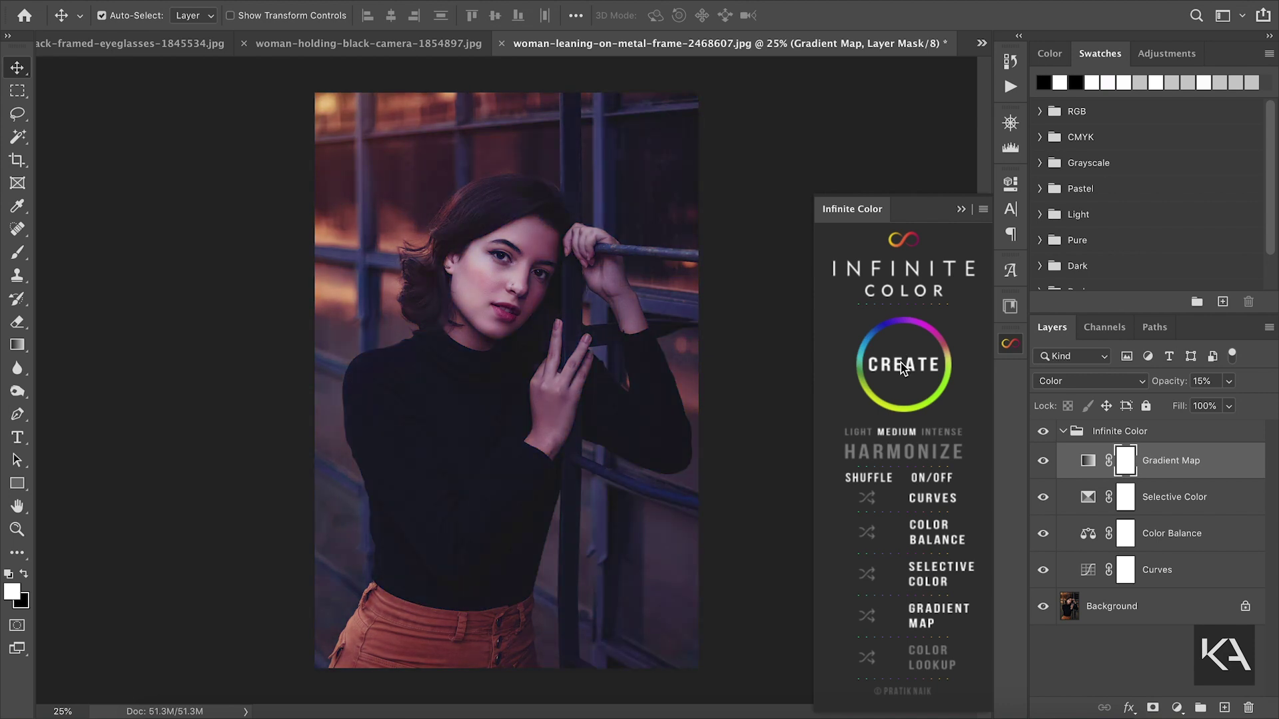
pyautogui.click(901, 365)
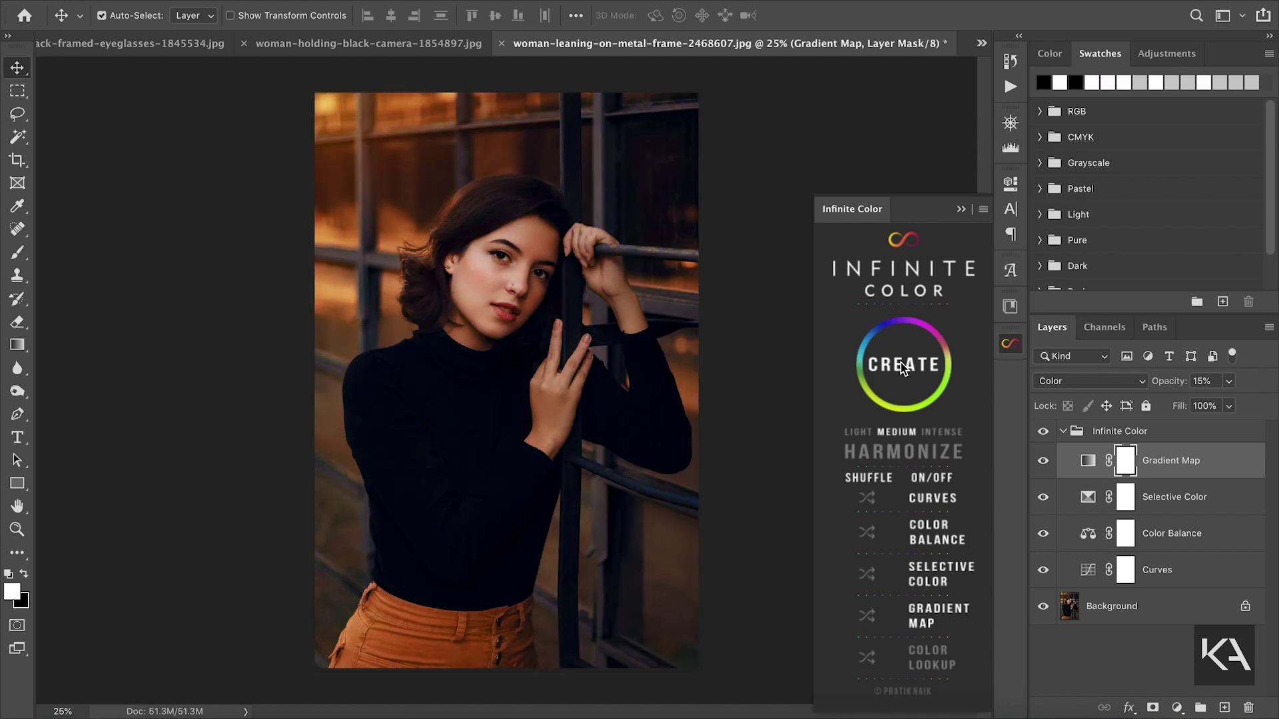
pyautogui.click(900, 362)
pyautogui.click(900, 362)
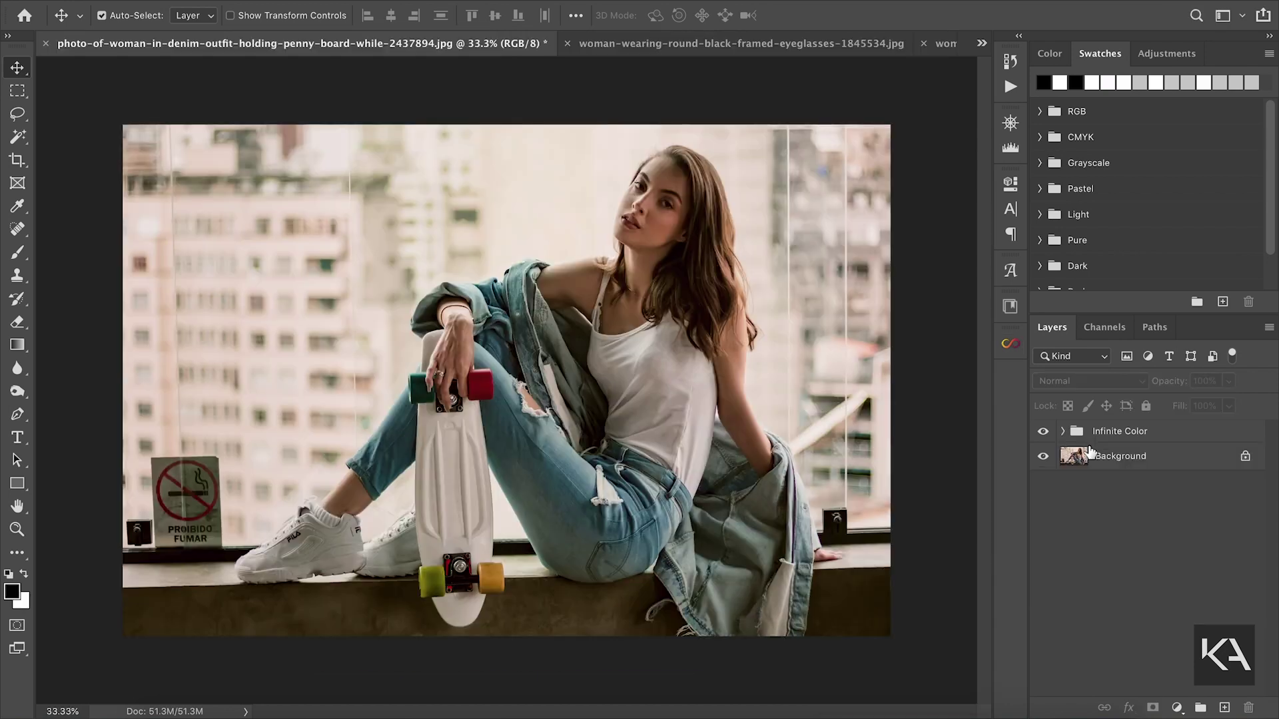
# - Export the Infinite Color group as Color Lookup Tables described 'Warm Vintage Preset', in 3DL and CUBE only
pyautogui.click(1091, 436)
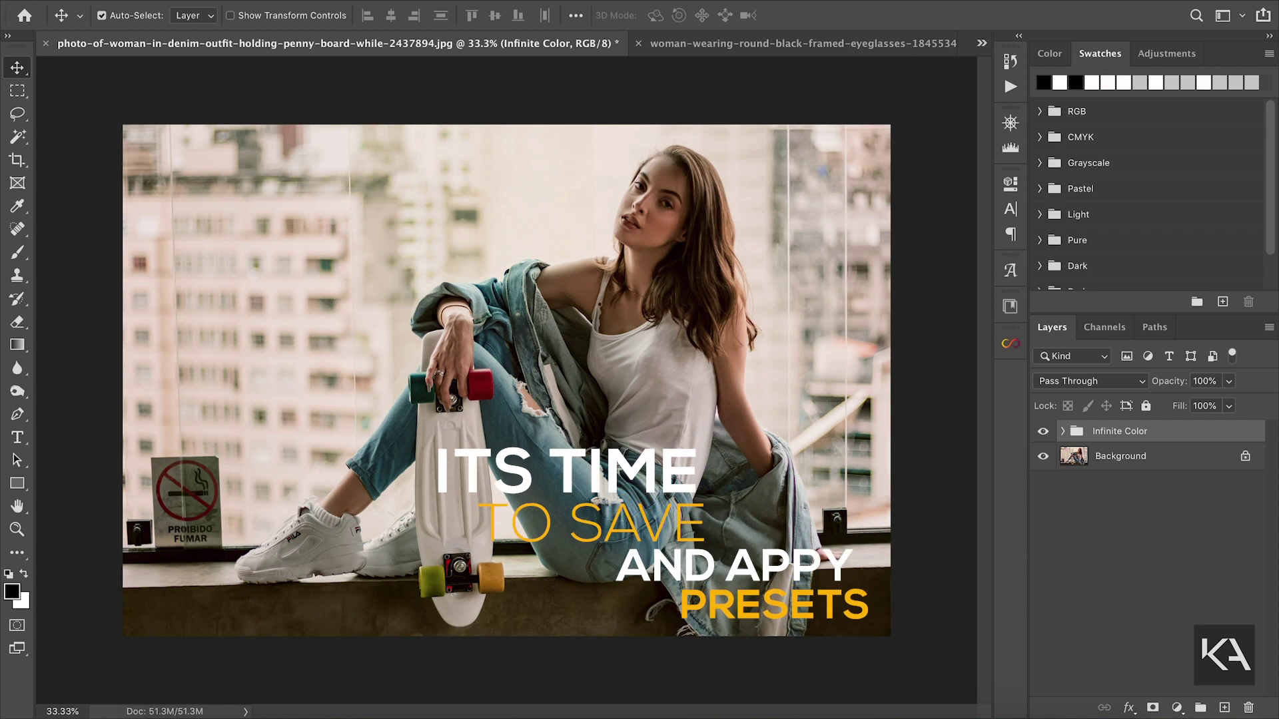
pyautogui.click(143, 2)
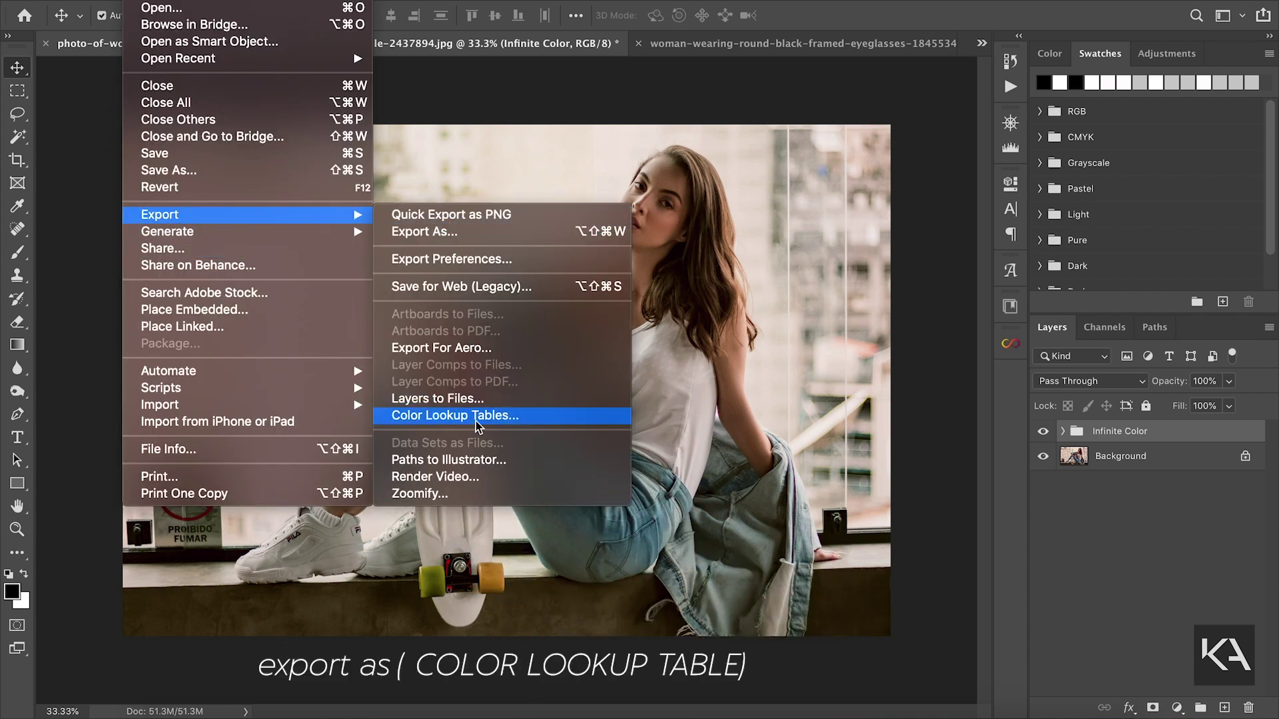
pyautogui.click(502, 419)
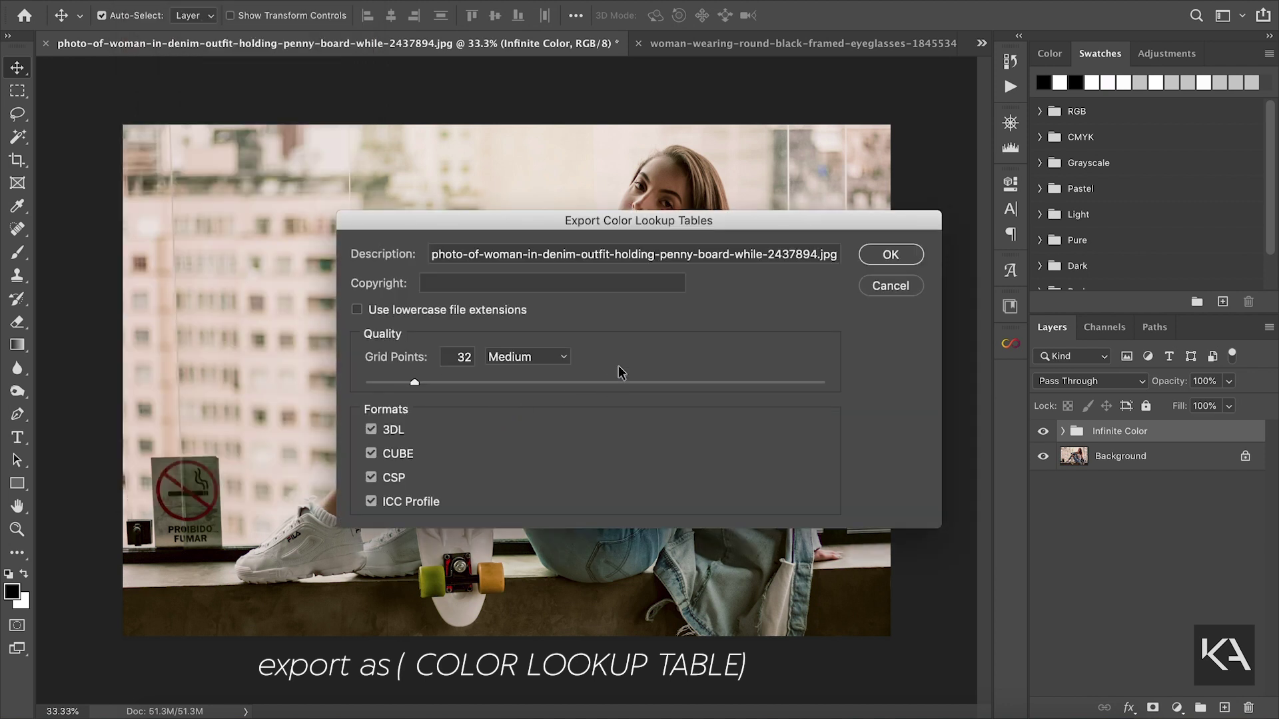
pyautogui.click(524, 254)
pyautogui.hotkey('ctrl', 'a')
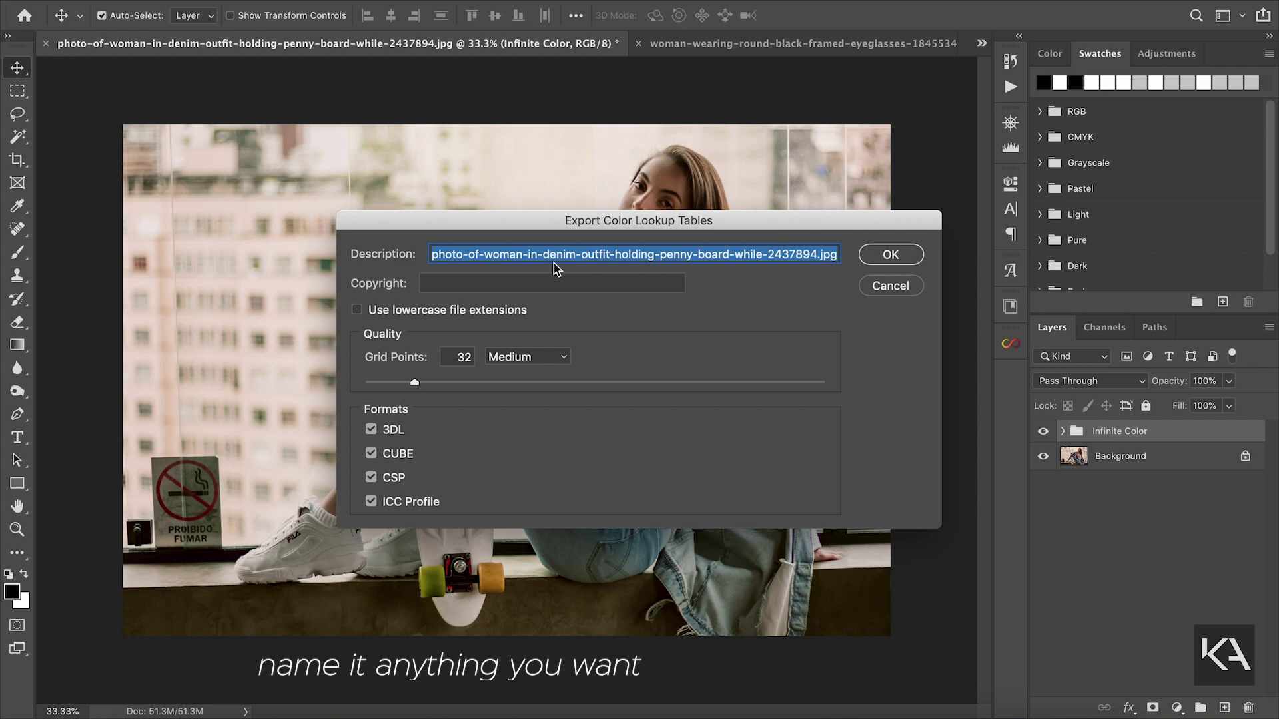
pyautogui.write('WARM')
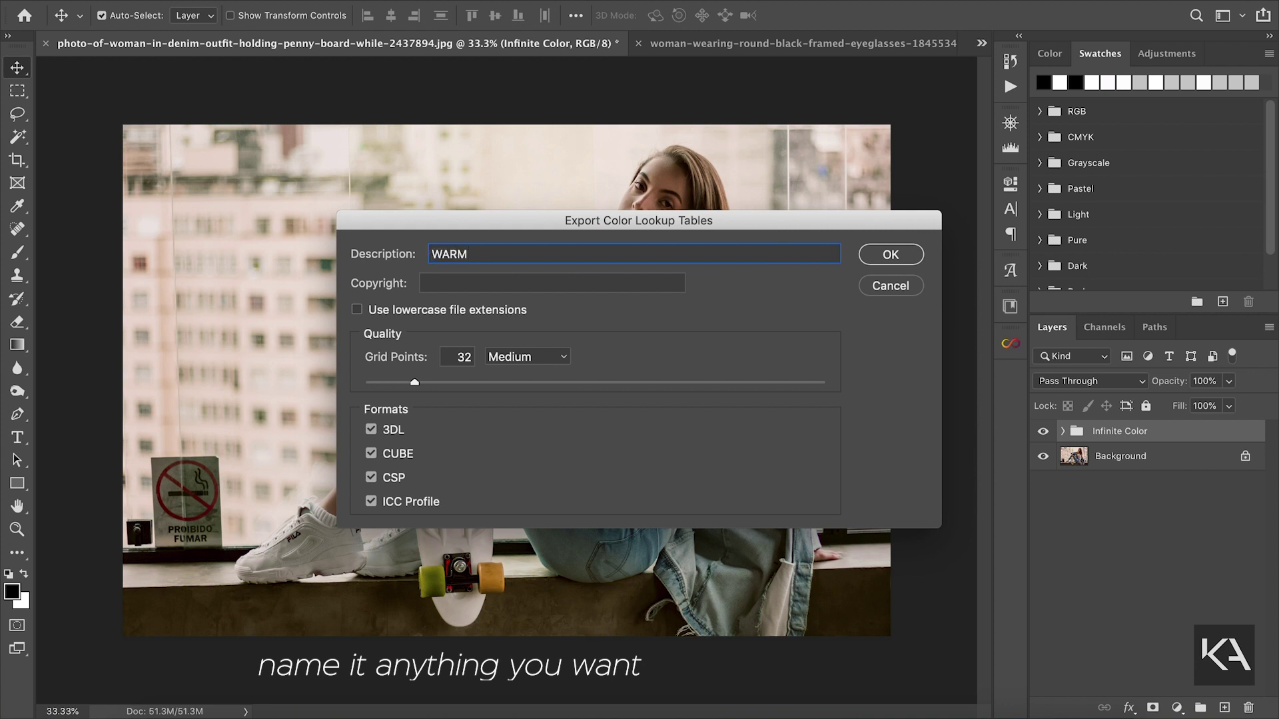
pyautogui.press('BackSpace')
pyautogui.press('BackSpace')
pyautogui.press('BackSpace')
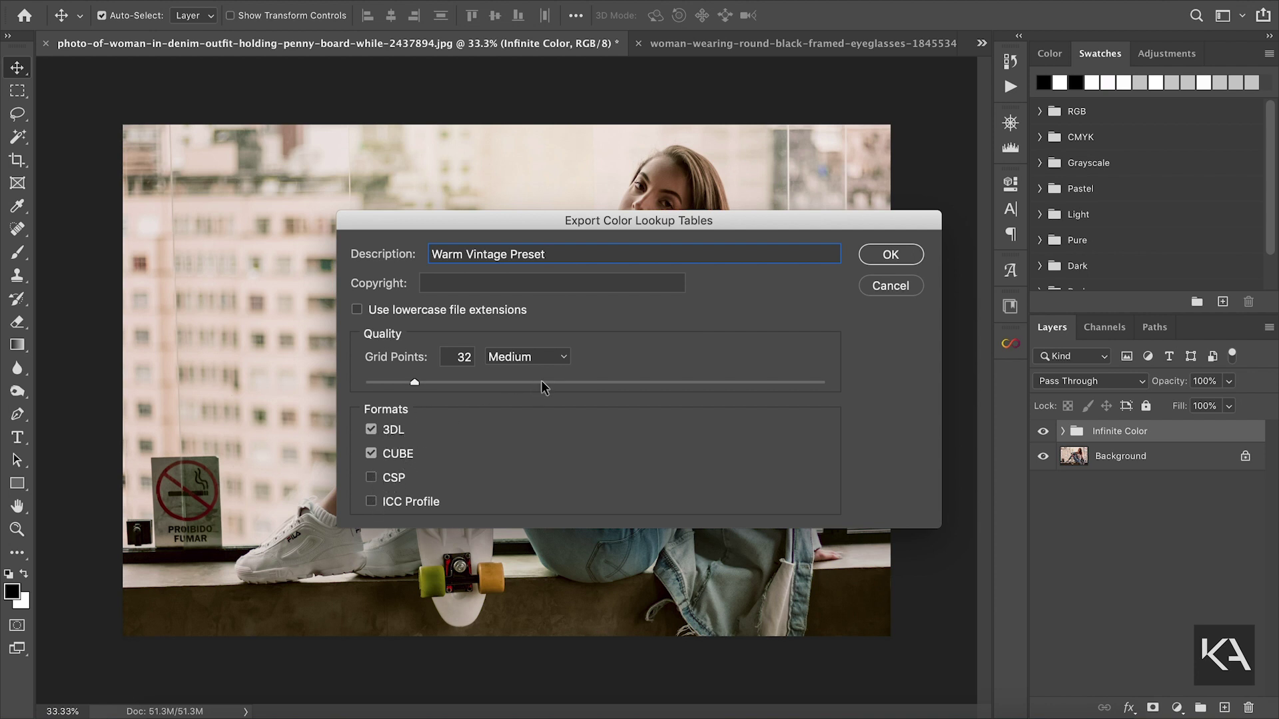
pyautogui.click(893, 255)
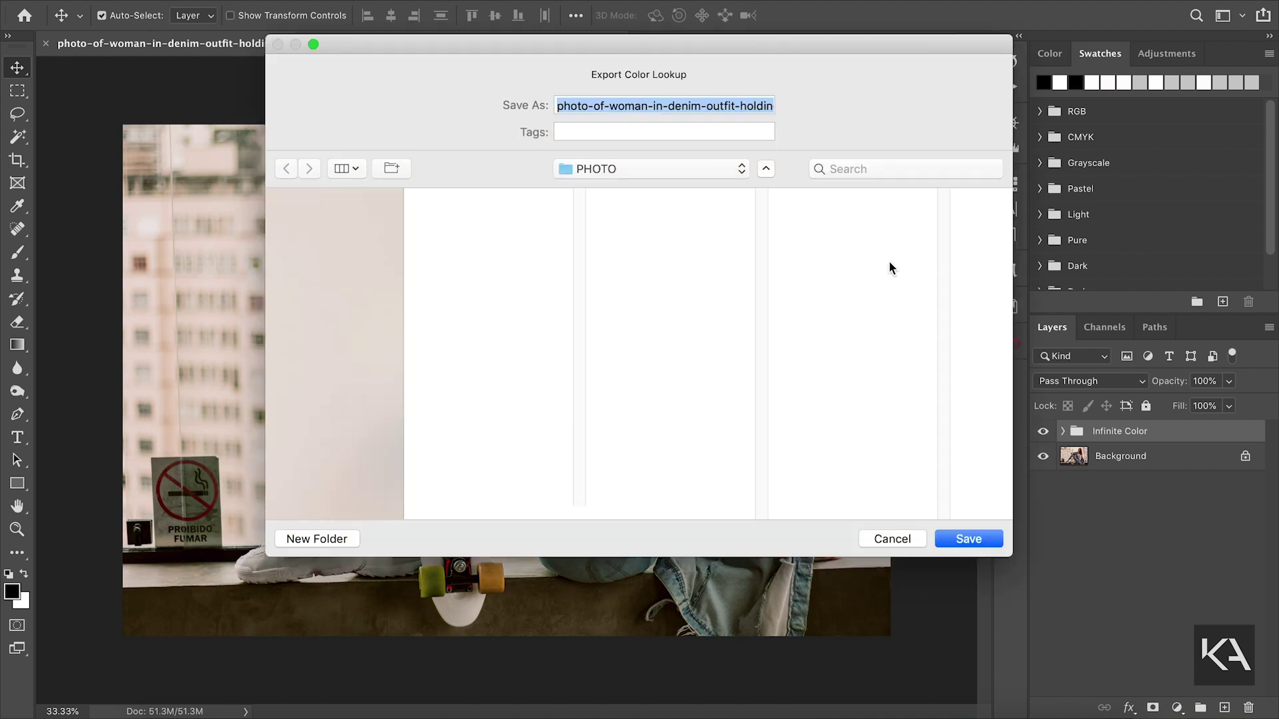
# - Save the lookup files as 'Warm Vintage Preset' in the Desktop LUT folder
pyautogui.click(322, 254)
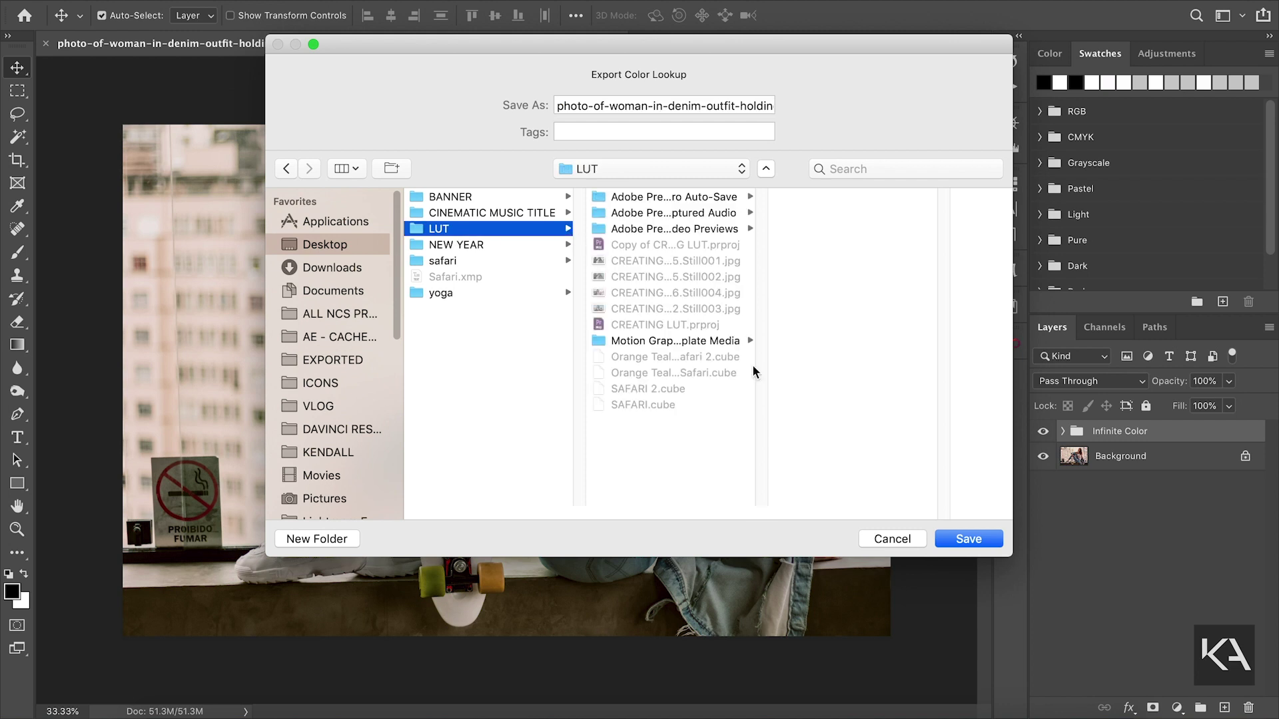
pyautogui.click(712, 108)
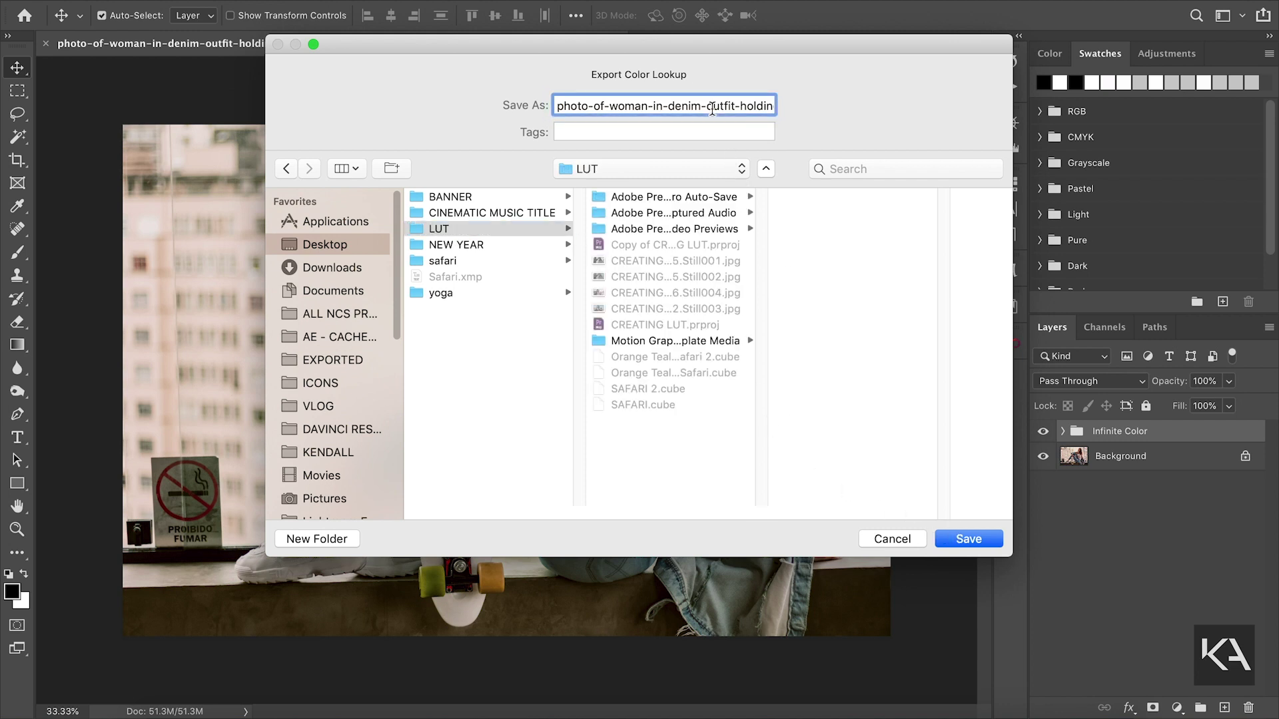
pyautogui.press('super+a')
pyautogui.write('War')
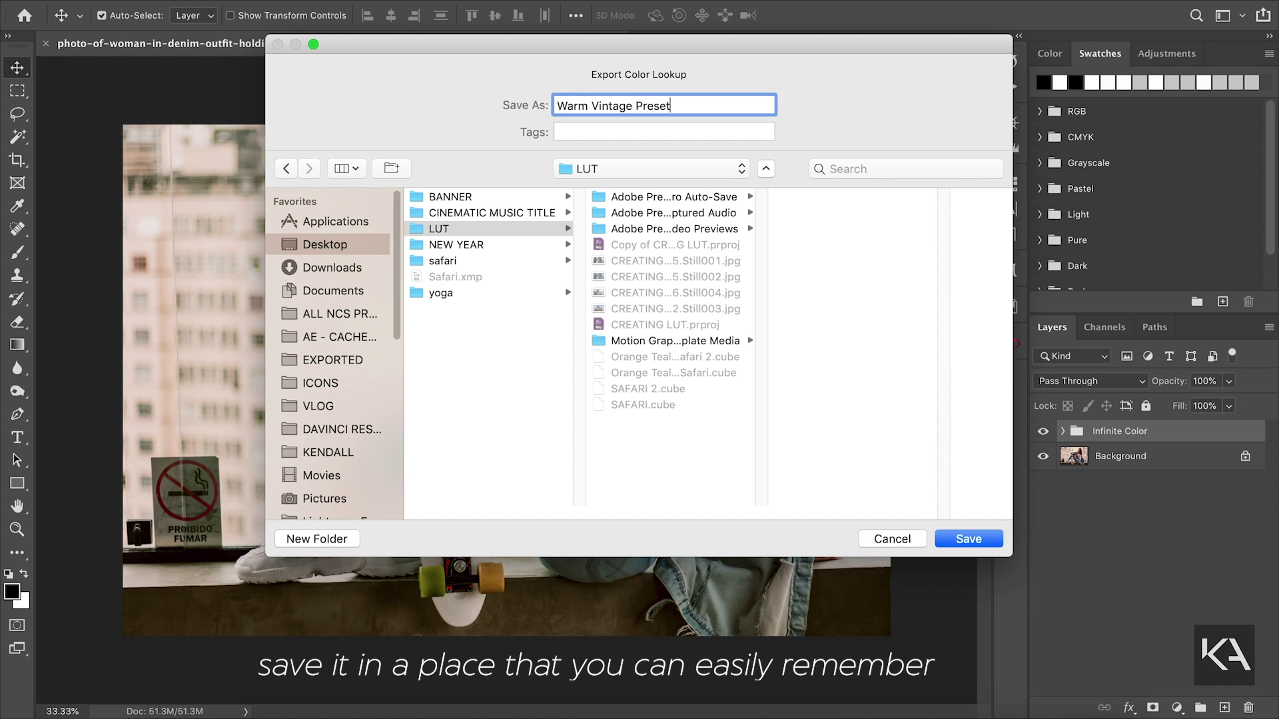
pyautogui.click(969, 543)
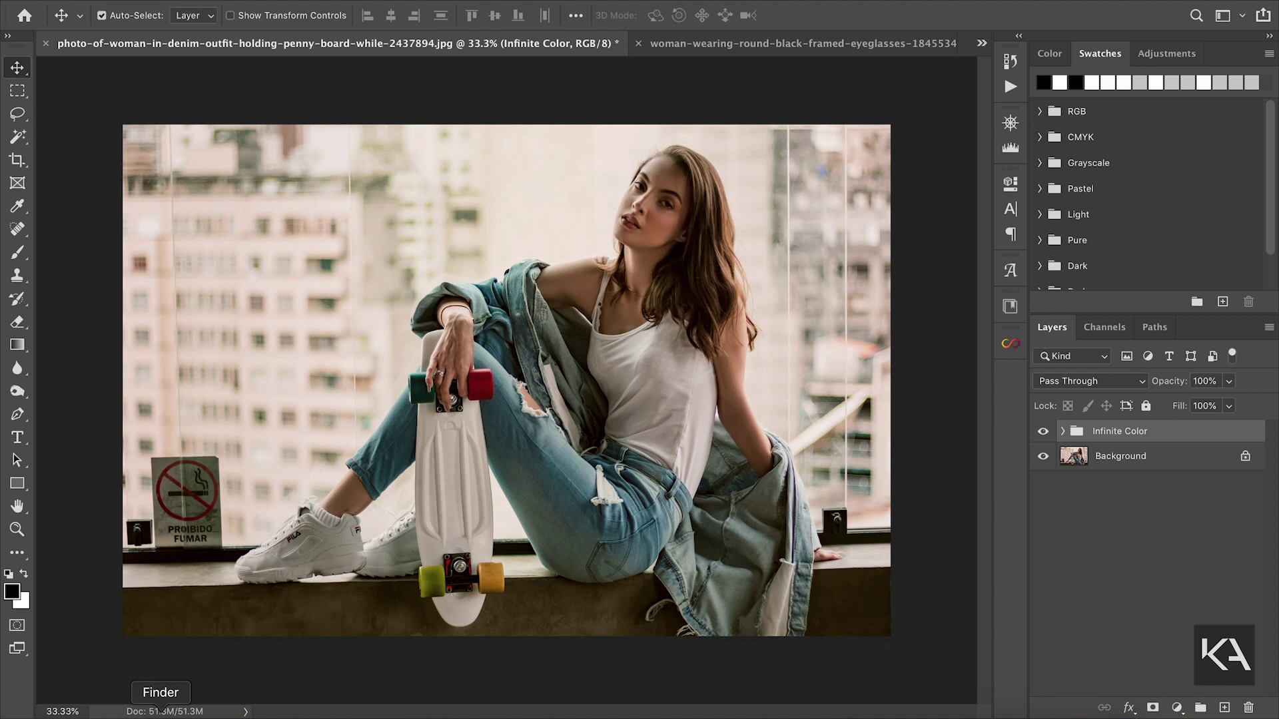
# - Delete the Infinite Color group and add a Color Lookup adjustment layer
pyautogui.click(1073, 513)
pyautogui.click(1089, 434)
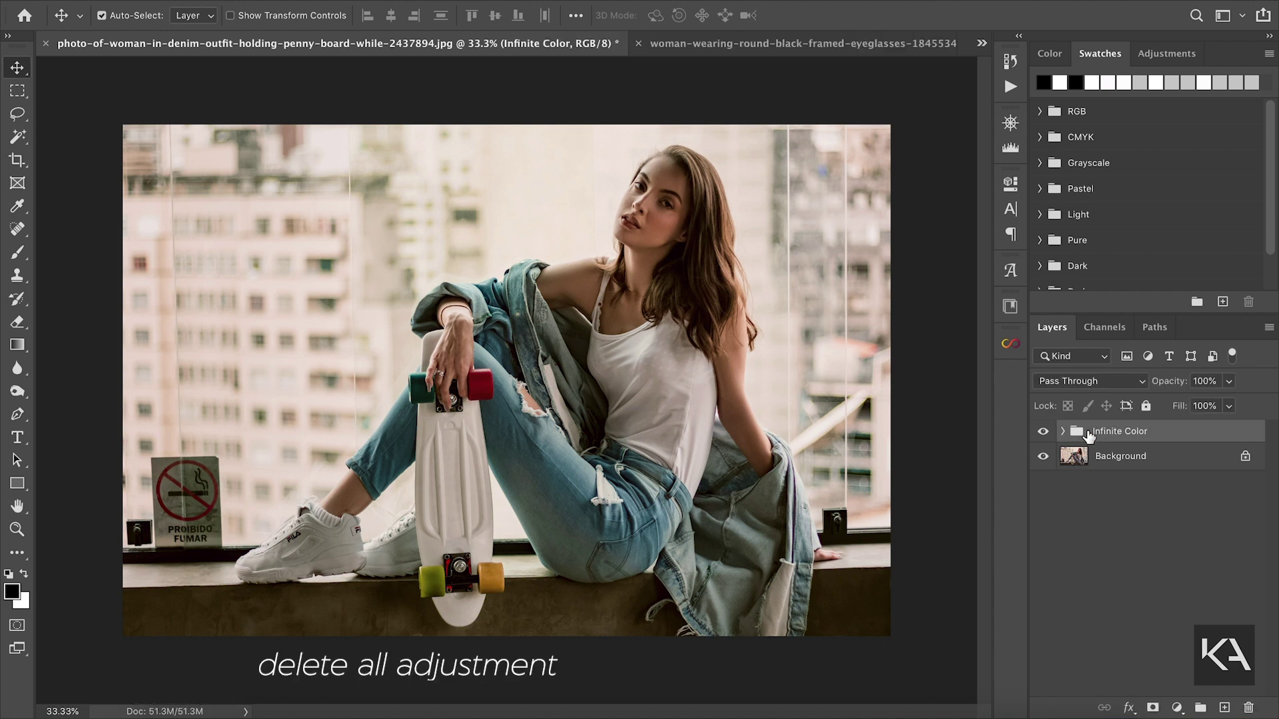
pyautogui.press('Delete')
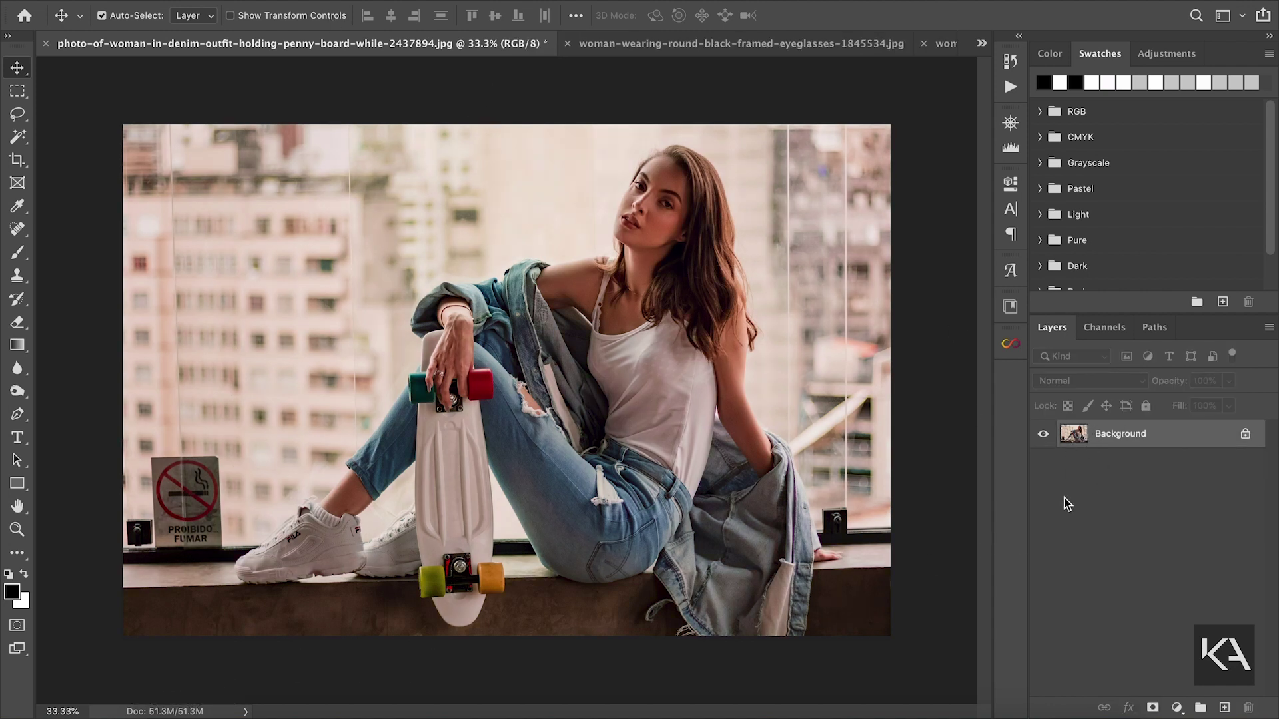
pyautogui.click(1177, 708)
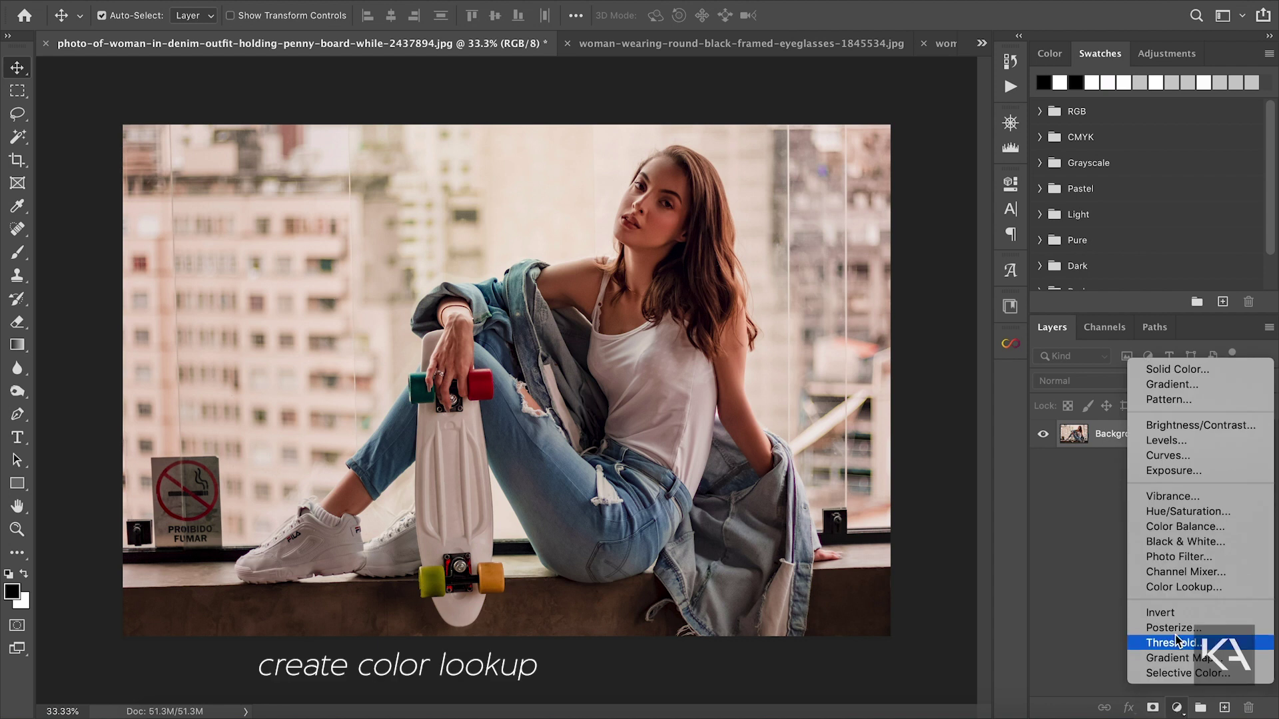
pyautogui.click(1190, 589)
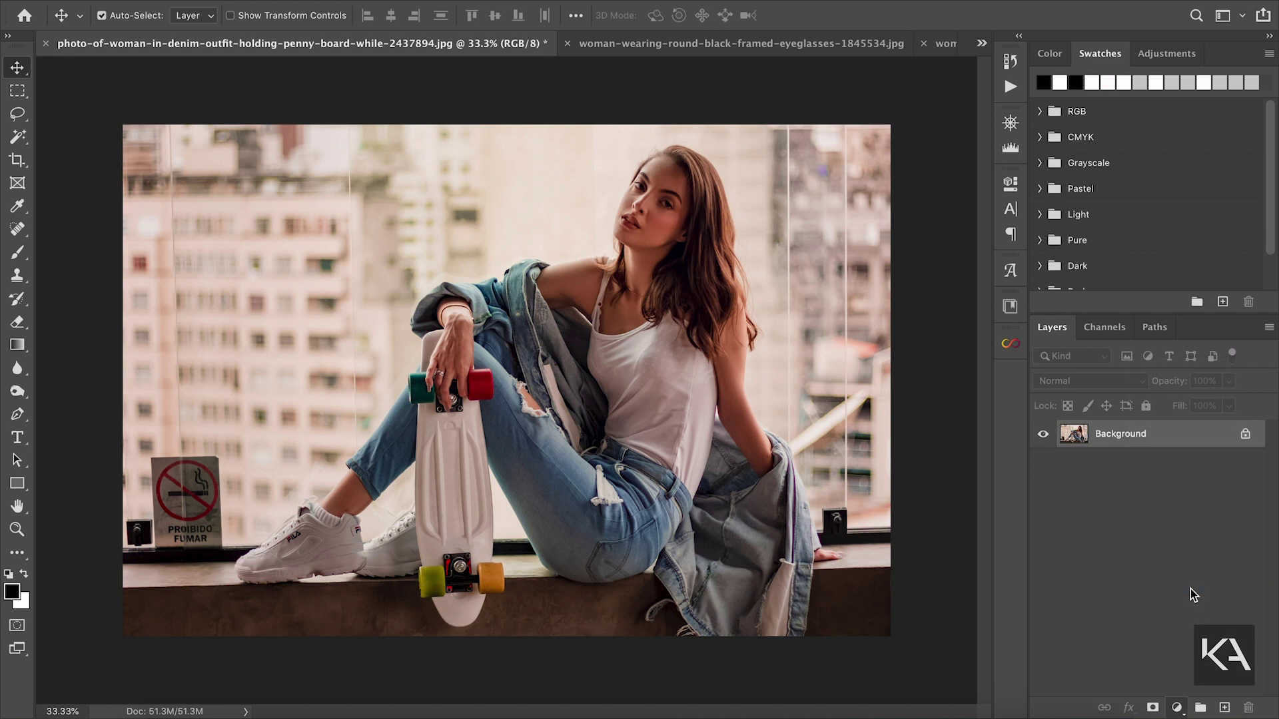
# - Load Desktop/LUT/Warm Vintage Preset.3DL as the layer's 3D LUT
pyautogui.click(873, 235)
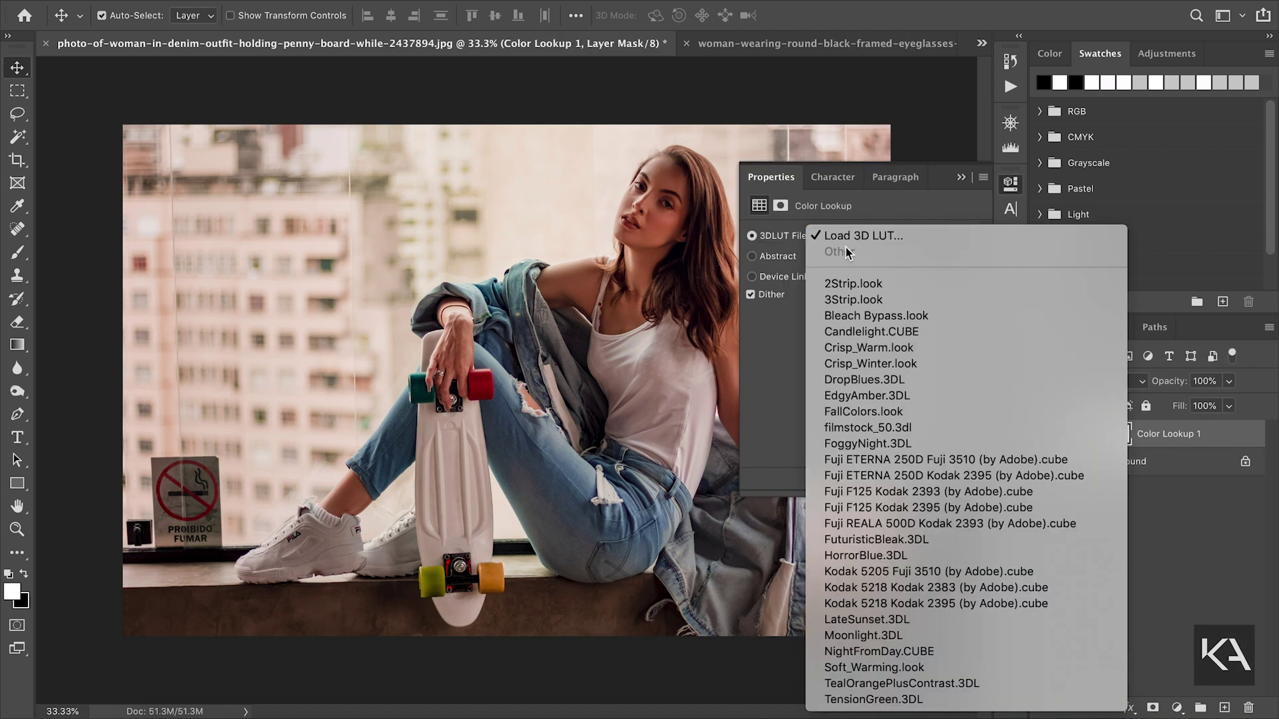
pyautogui.click(853, 235)
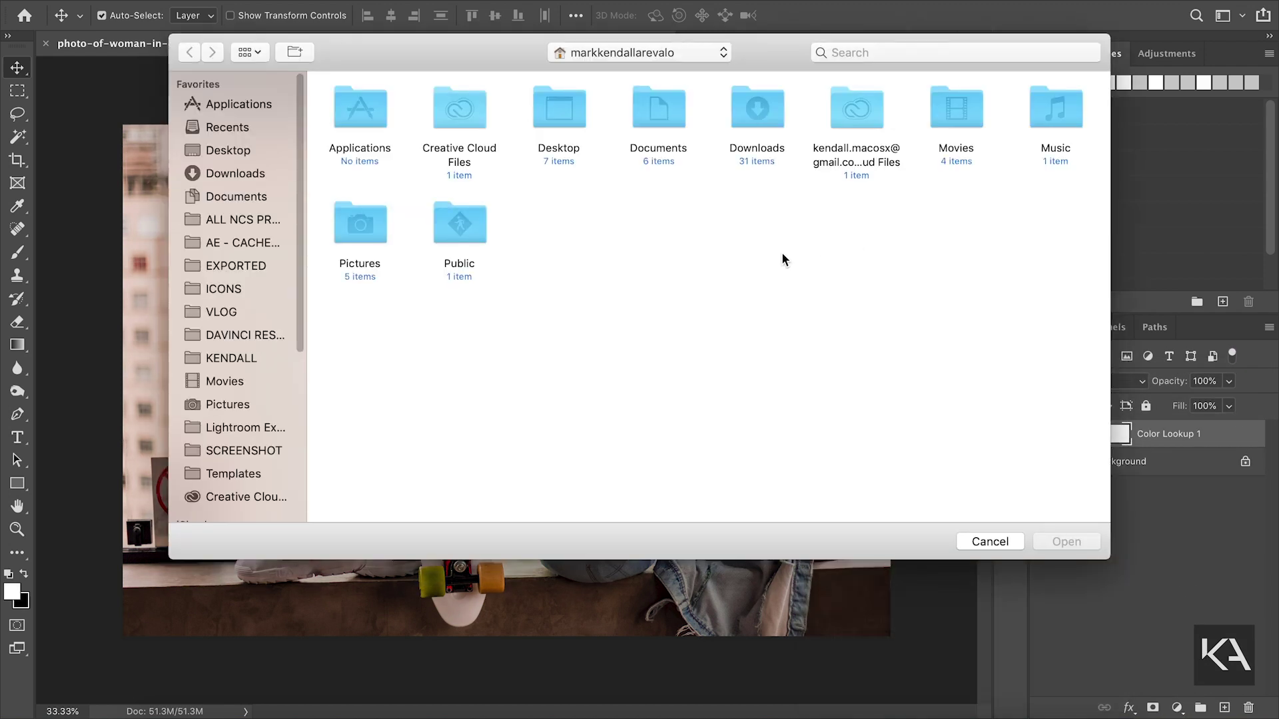
pyautogui.click(260, 159)
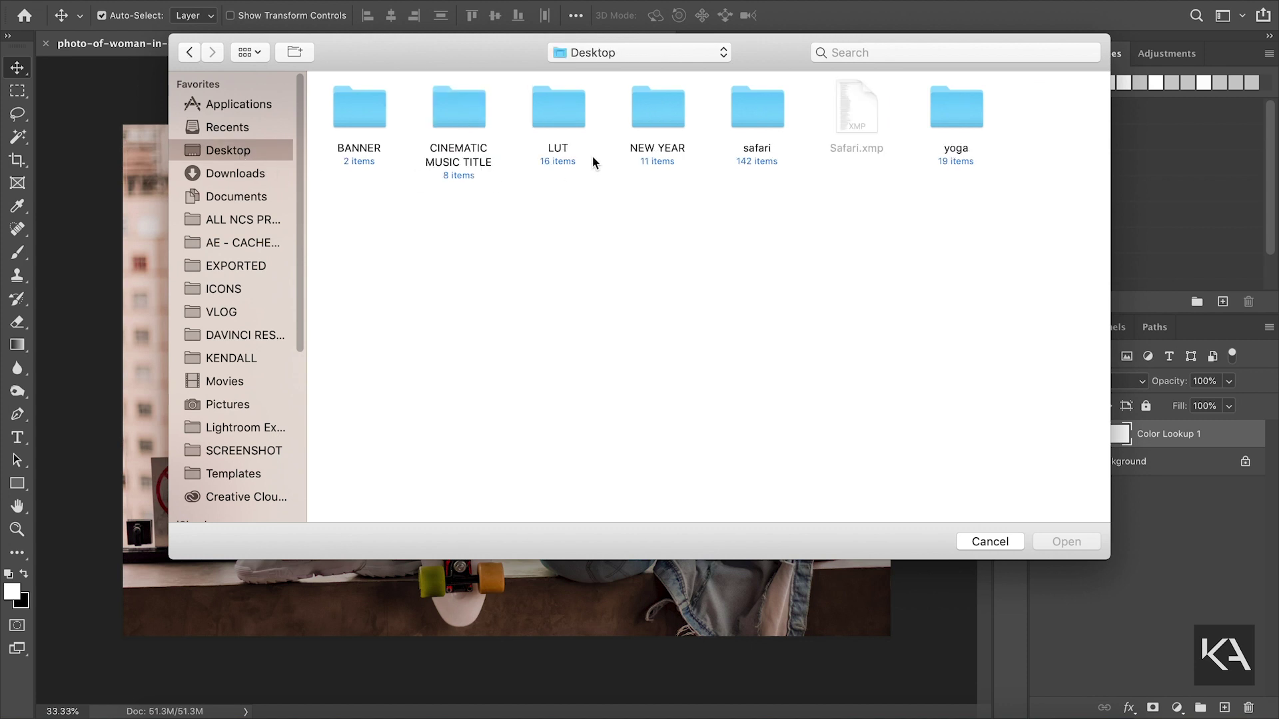
pyautogui.doubleClick(561, 123)
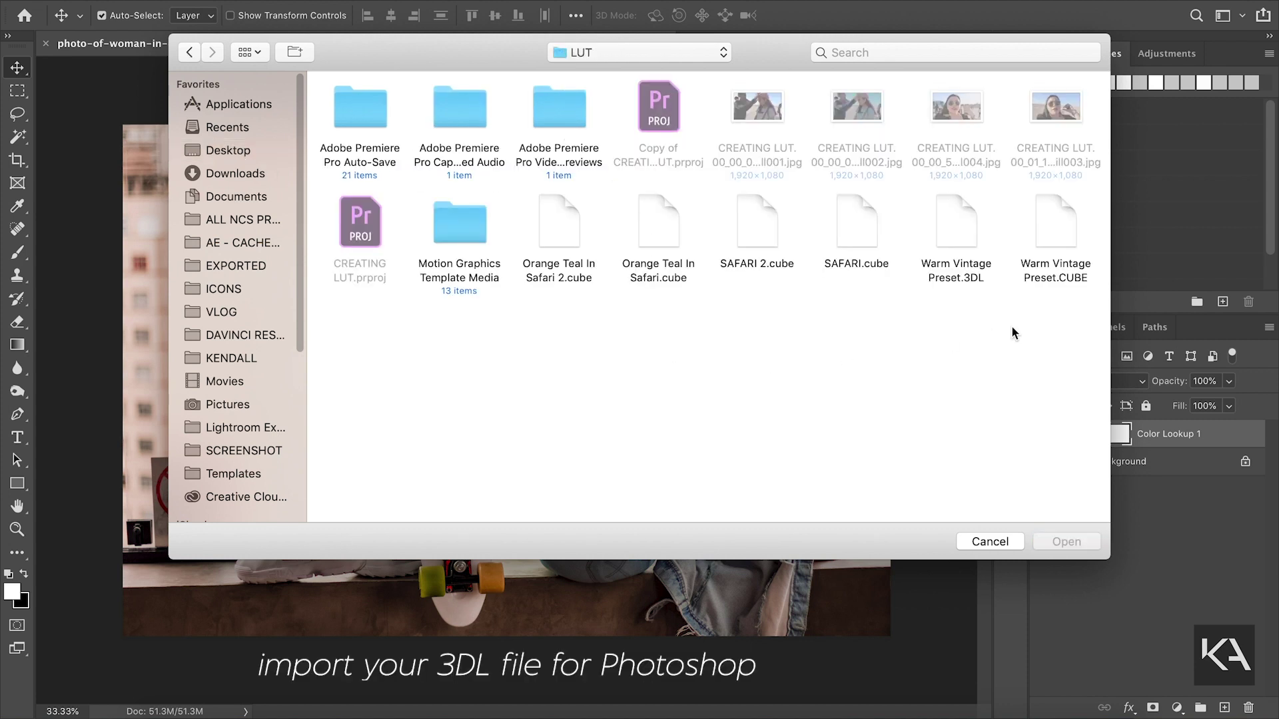
pyautogui.click(957, 238)
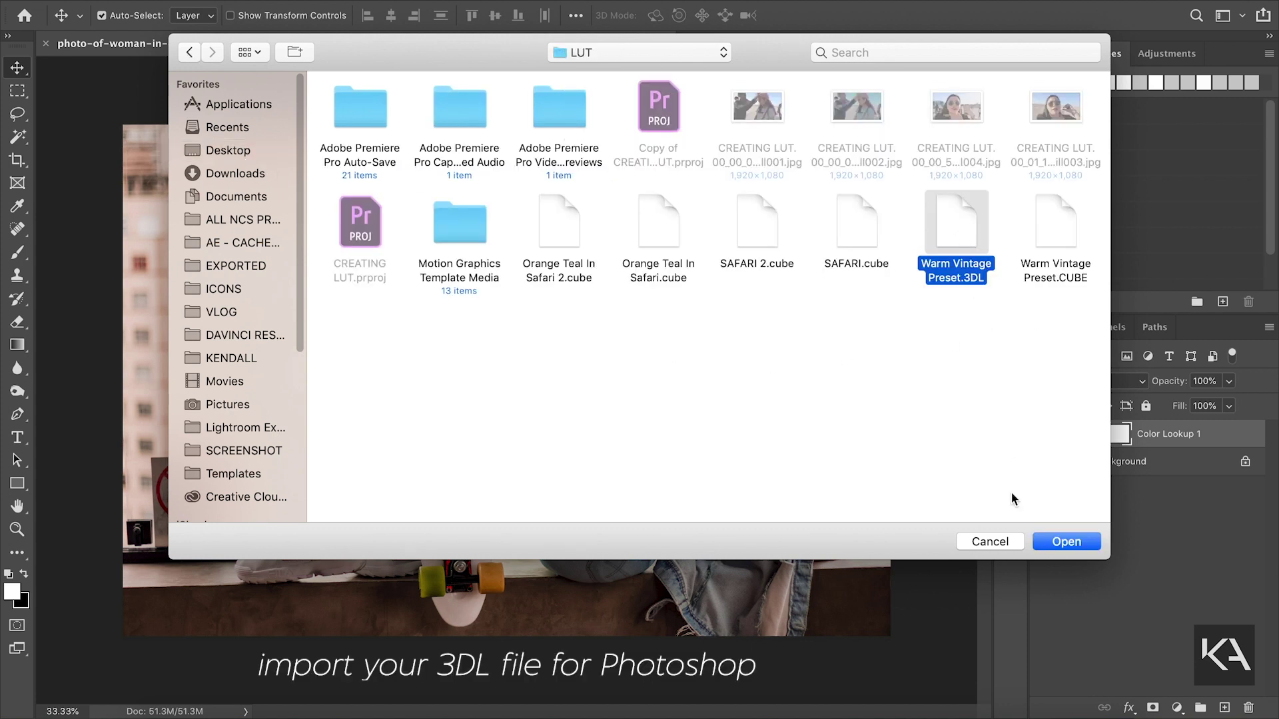
pyautogui.click(1049, 546)
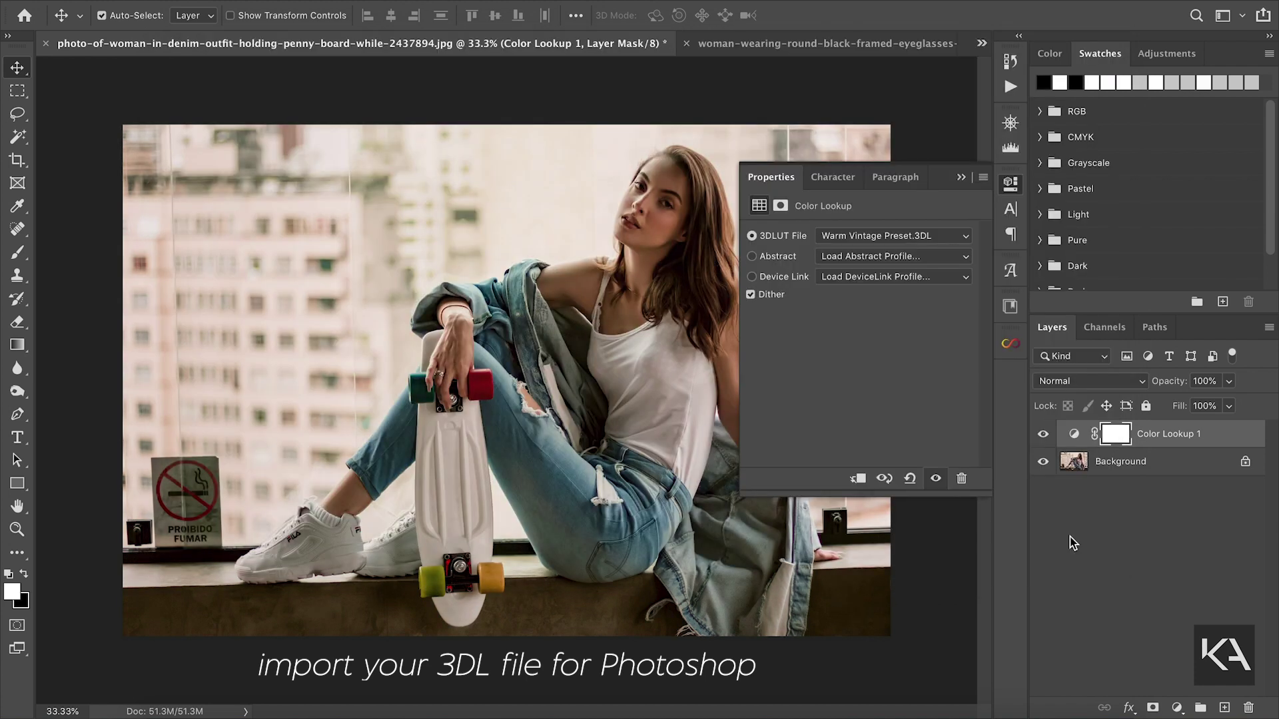
# - Toggle Color Lookup 1 off and on, lower and raise its opacity, then hide it
pyautogui.click(1009, 185)
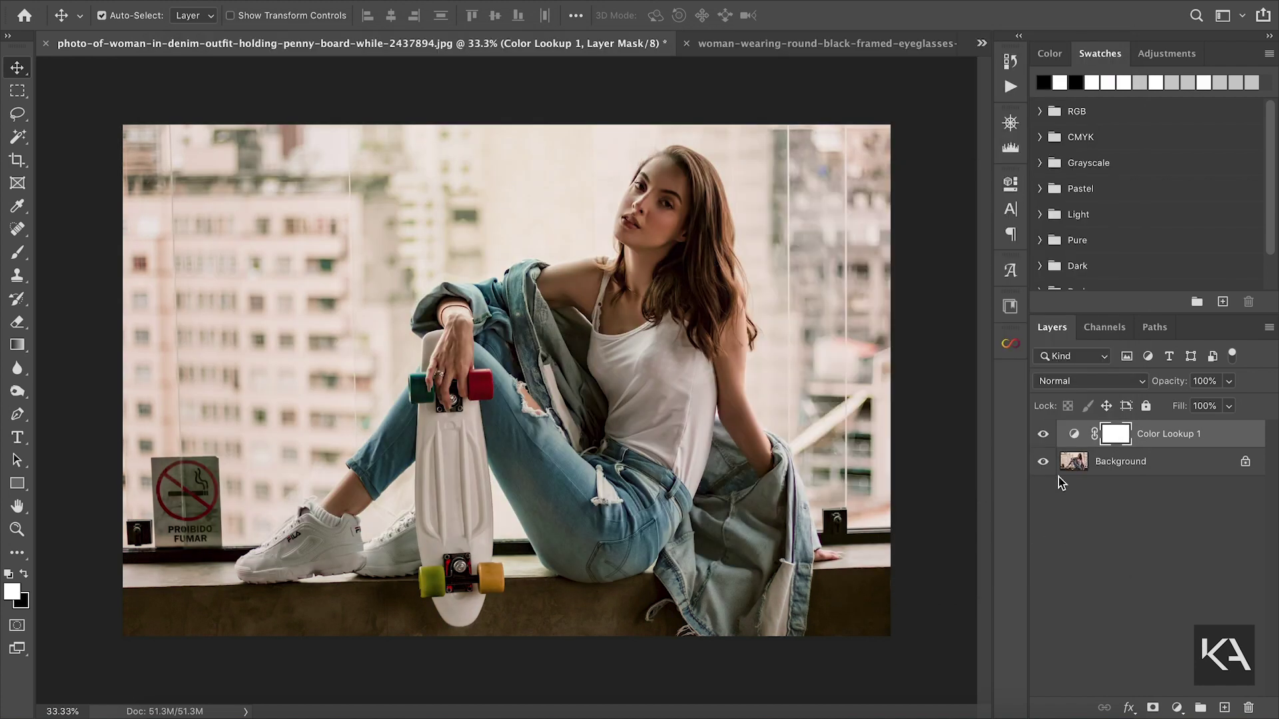
pyautogui.click(1044, 437)
pyautogui.click(1043, 435)
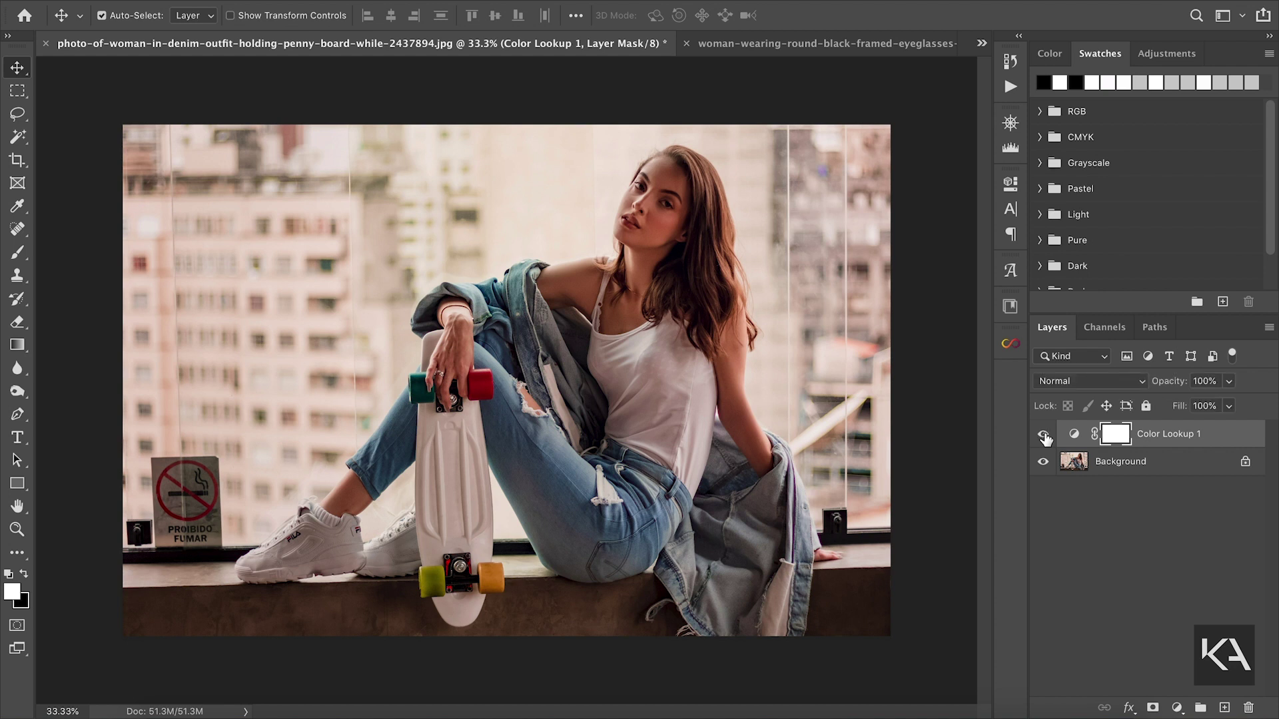
pyautogui.click(1228, 380)
pyautogui.moveTo(1232, 402); pyautogui.dragTo(1064, 418)
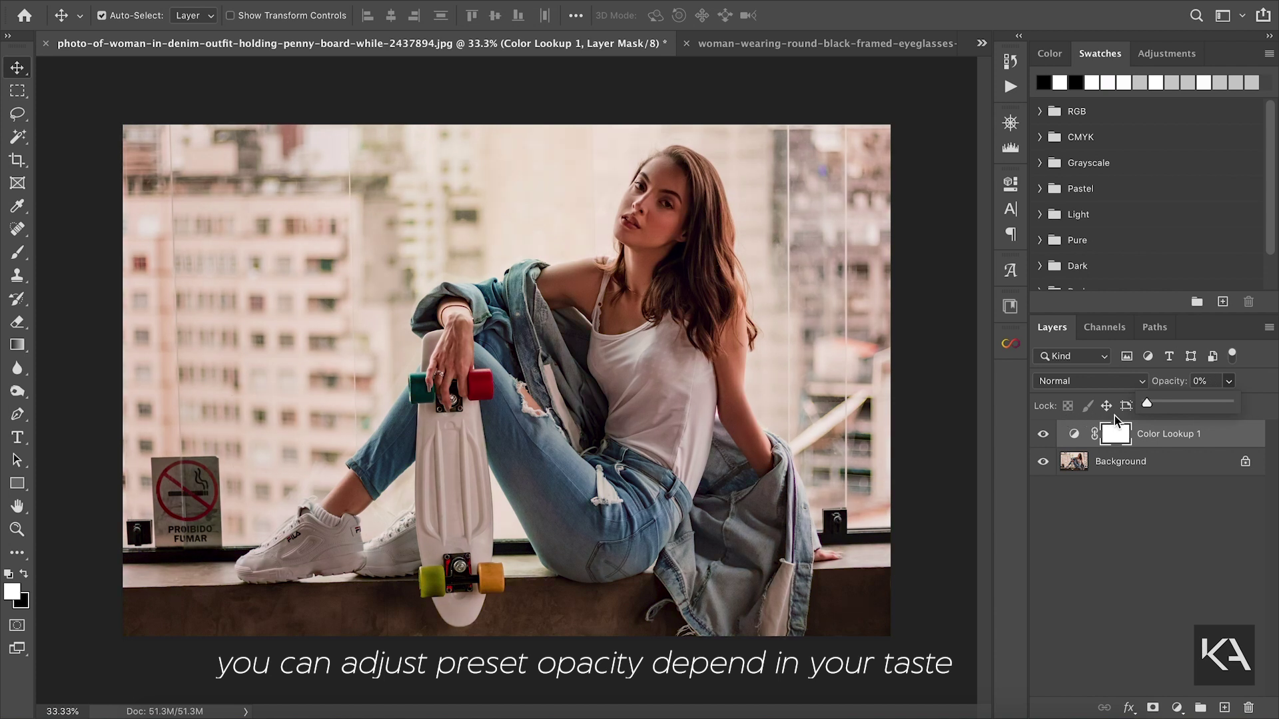
pyautogui.moveTo(1146, 403); pyautogui.dragTo(1216, 405)
pyautogui.click(1183, 545)
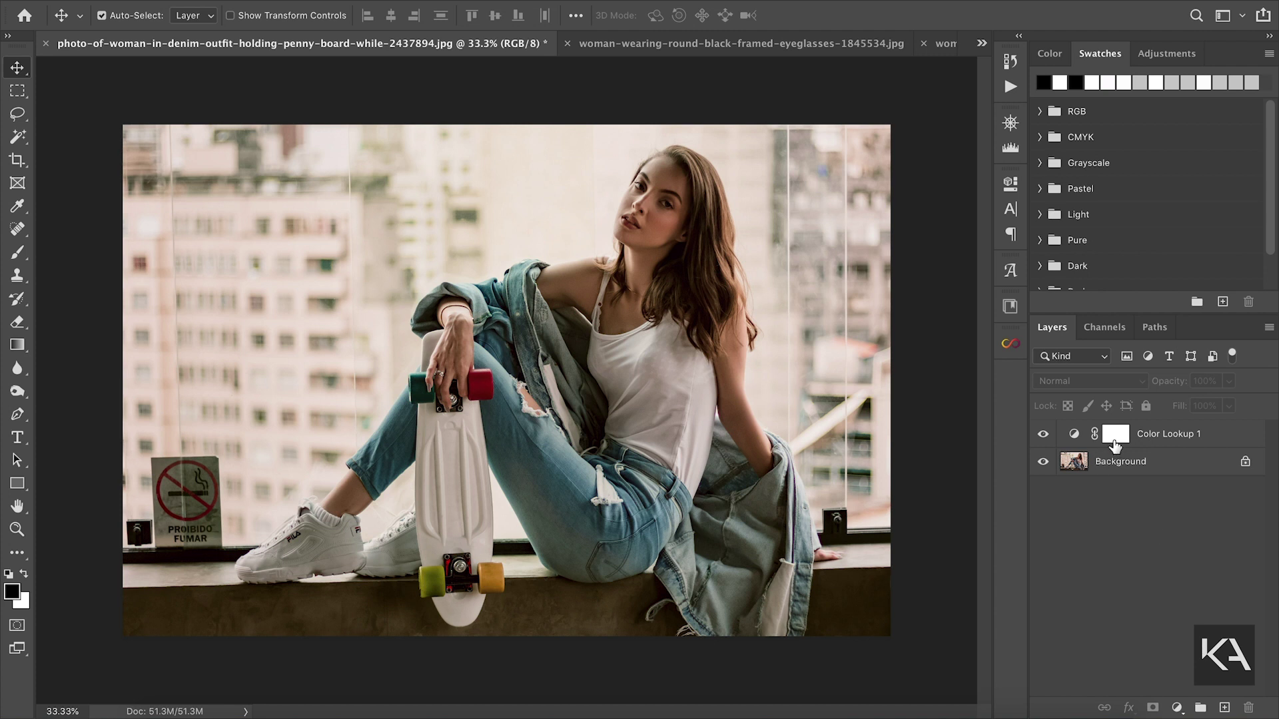
pyautogui.click(1042, 433)
# - Generate several random Infinite Color grades on the denim photo
pyautogui.click(1010, 343)
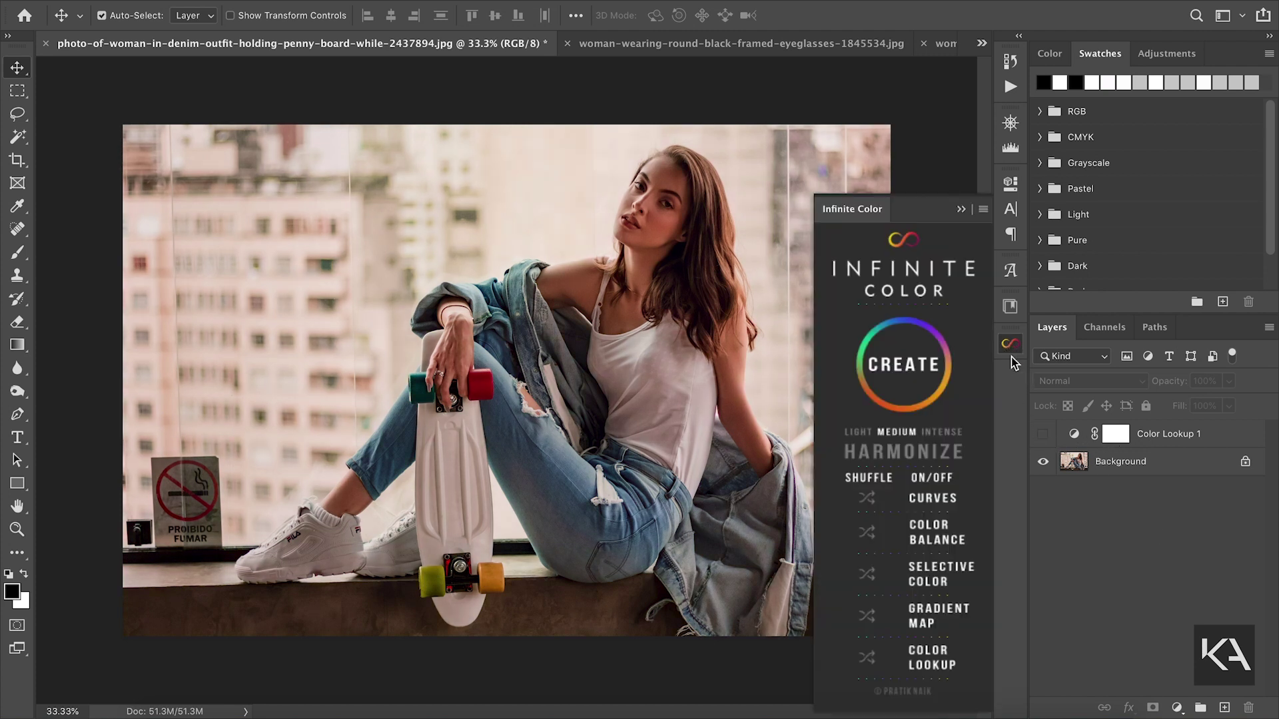
pyautogui.click(894, 352)
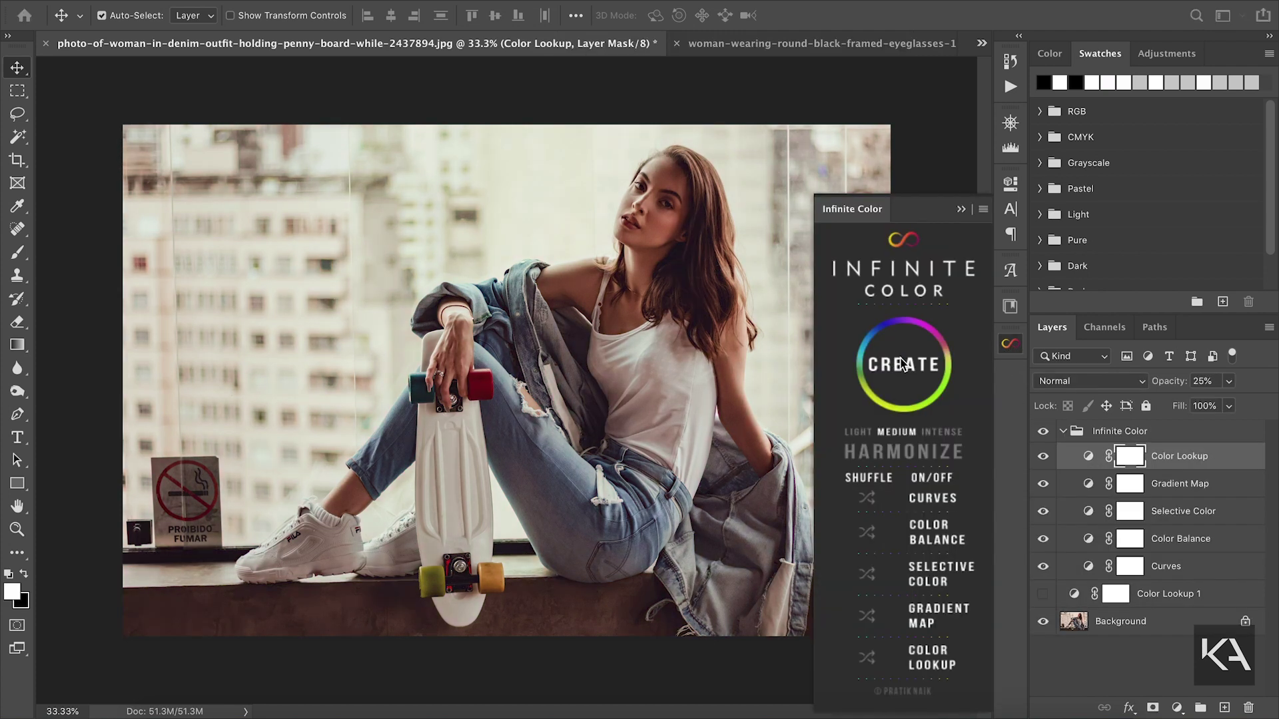
pyautogui.click(900, 363)
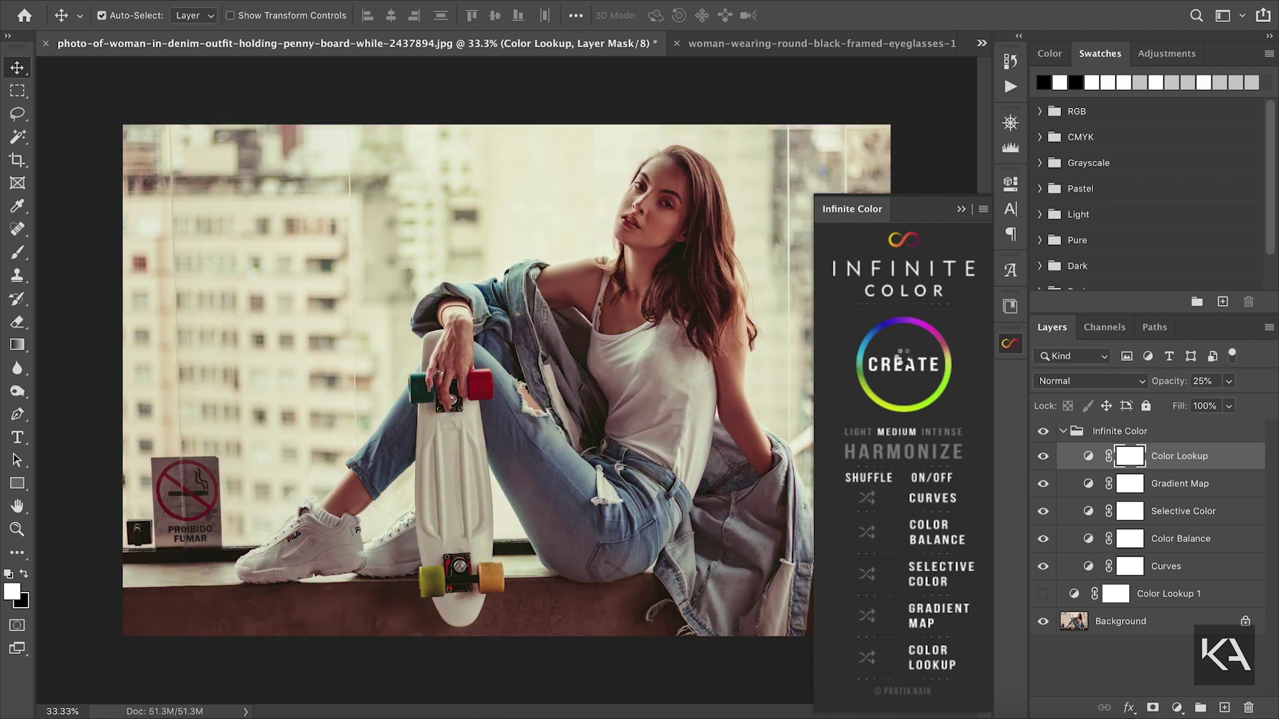
pyautogui.click(904, 362)
pyautogui.click(904, 362)
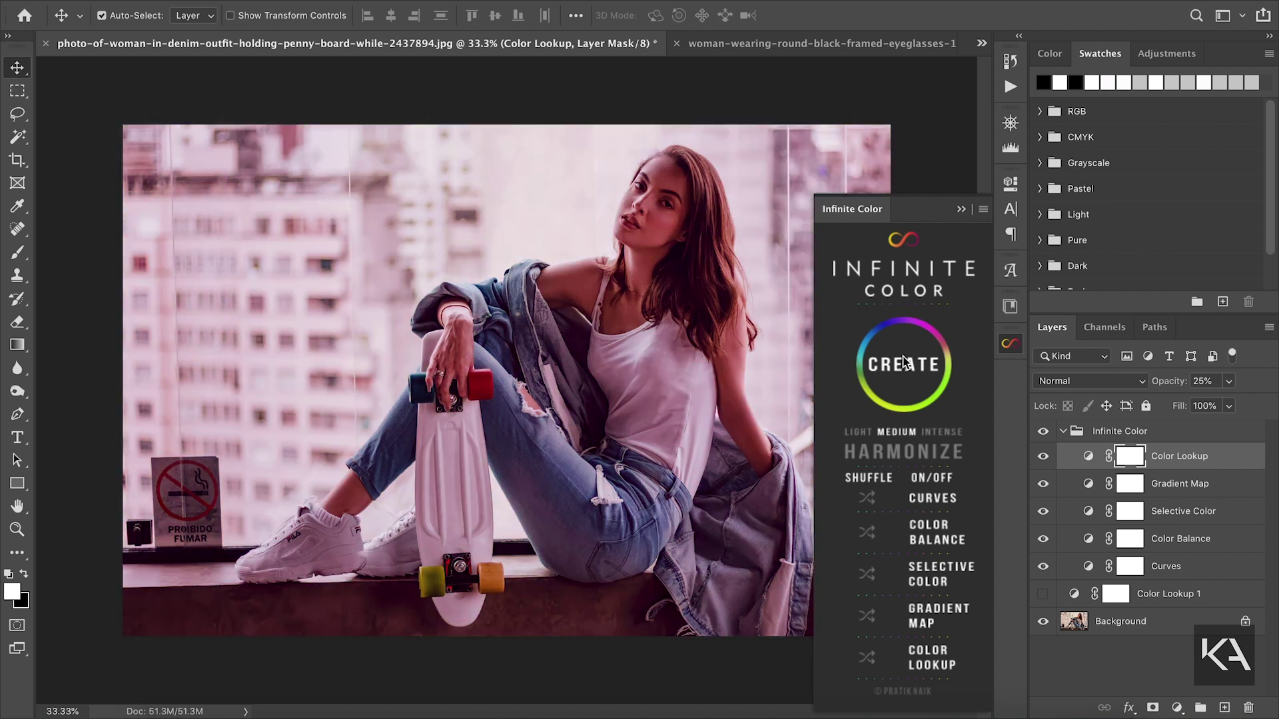
pyautogui.click(904, 362)
# - Settle on a muted pink grade, collapse the panel, and hide the grade to compare
pyautogui.click(867, 616)
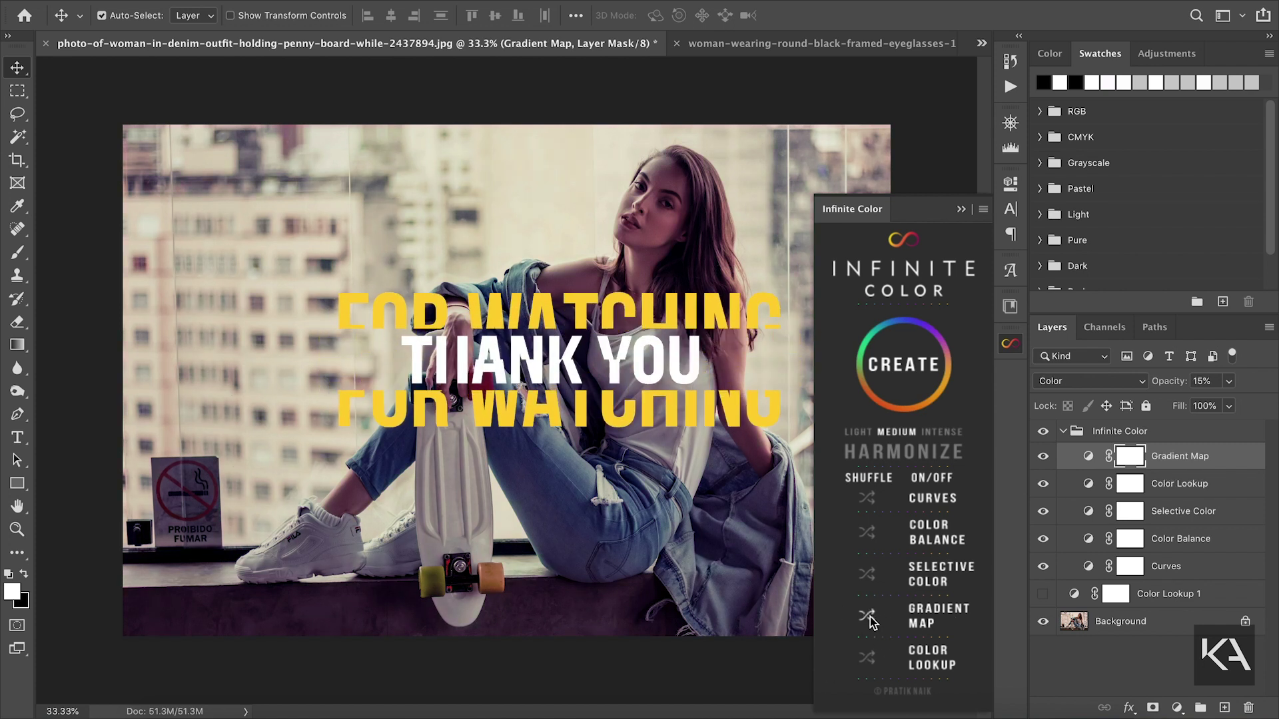
pyautogui.click(1011, 345)
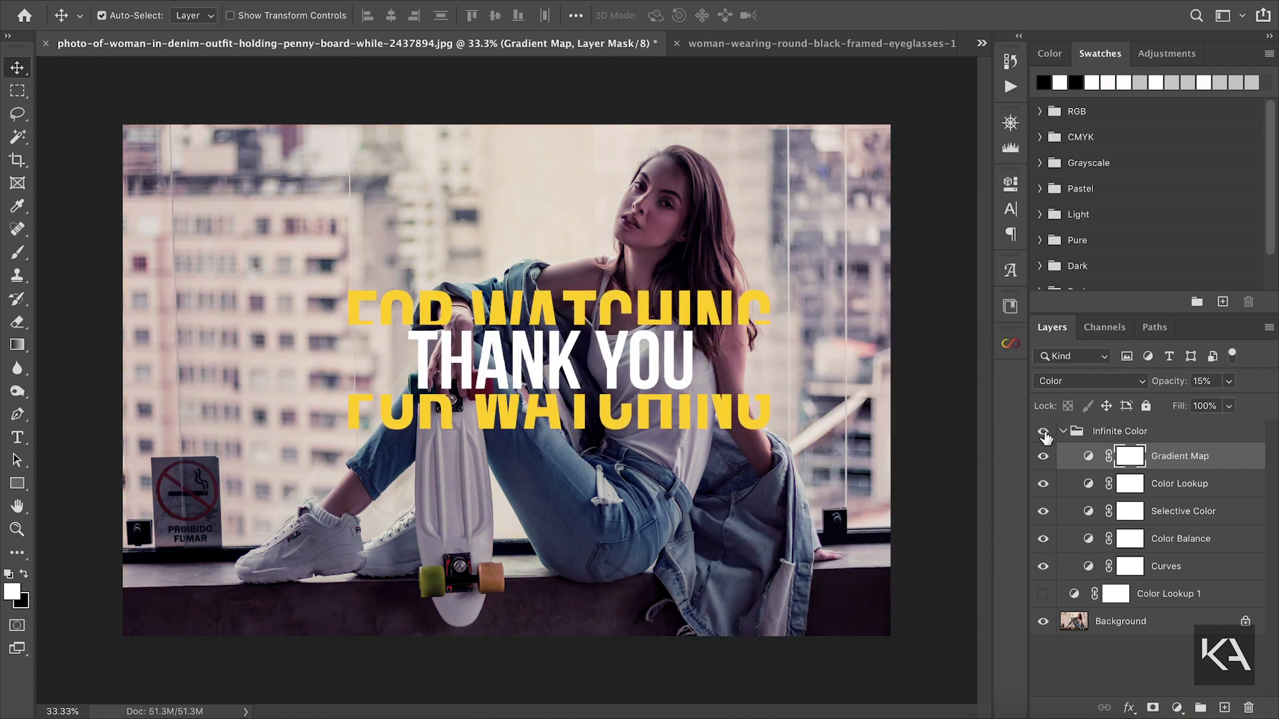
pyautogui.click(1043, 431)
# - Re-show the grade and export it as Color Lookup Tables with description 'CinemaLook'
pyautogui.click(1043, 432)
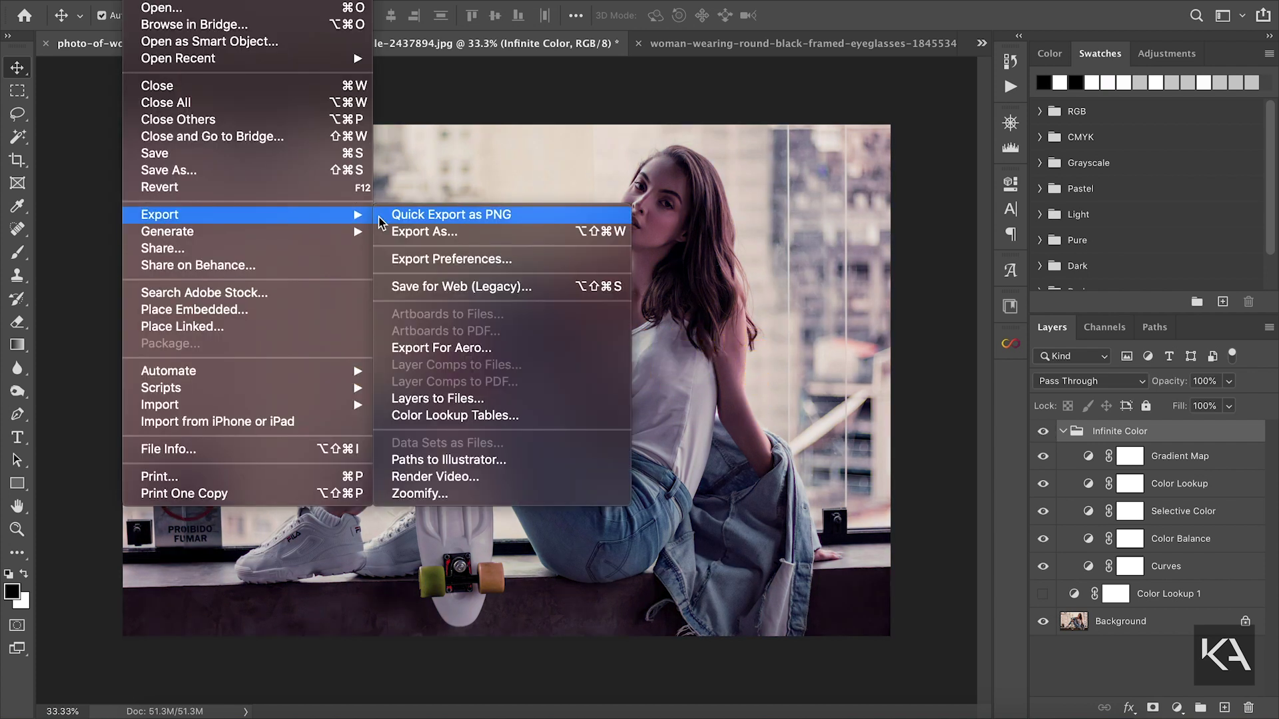
pyautogui.click(470, 418)
pyautogui.tripleClick(639, 258)
pyautogui.write('Cinema')
pyautogui.write('Look')
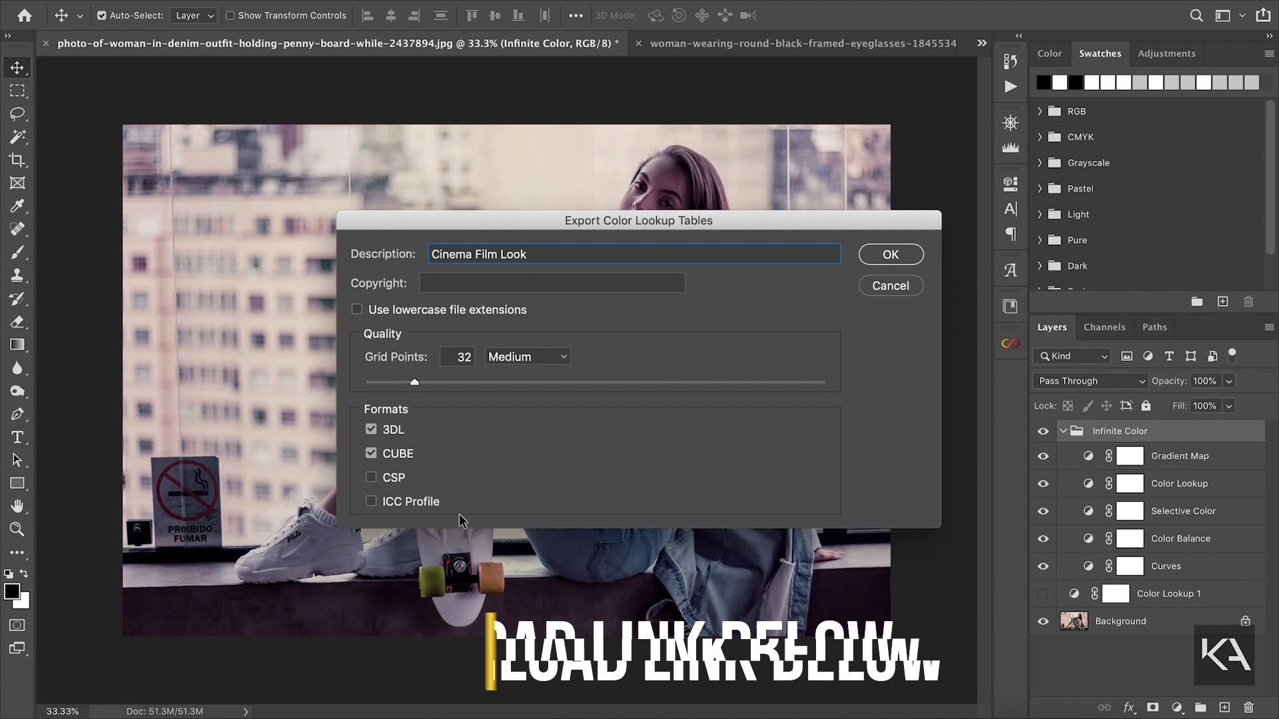
pyautogui.click(890, 255)
# - Save the 'Cinema Film Look' lookup files into the Desktop LUT folder
pyautogui.click(325, 244)
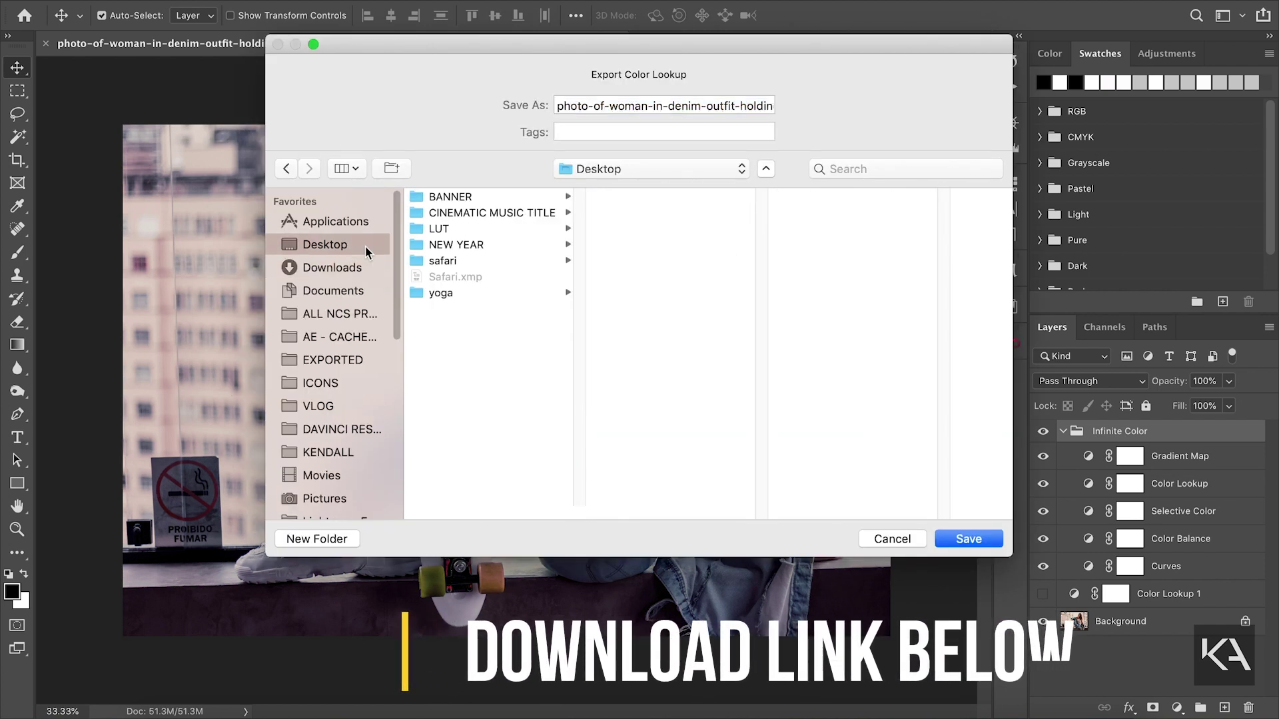
pyautogui.click(439, 228)
pyautogui.write('Cinema Film Look')
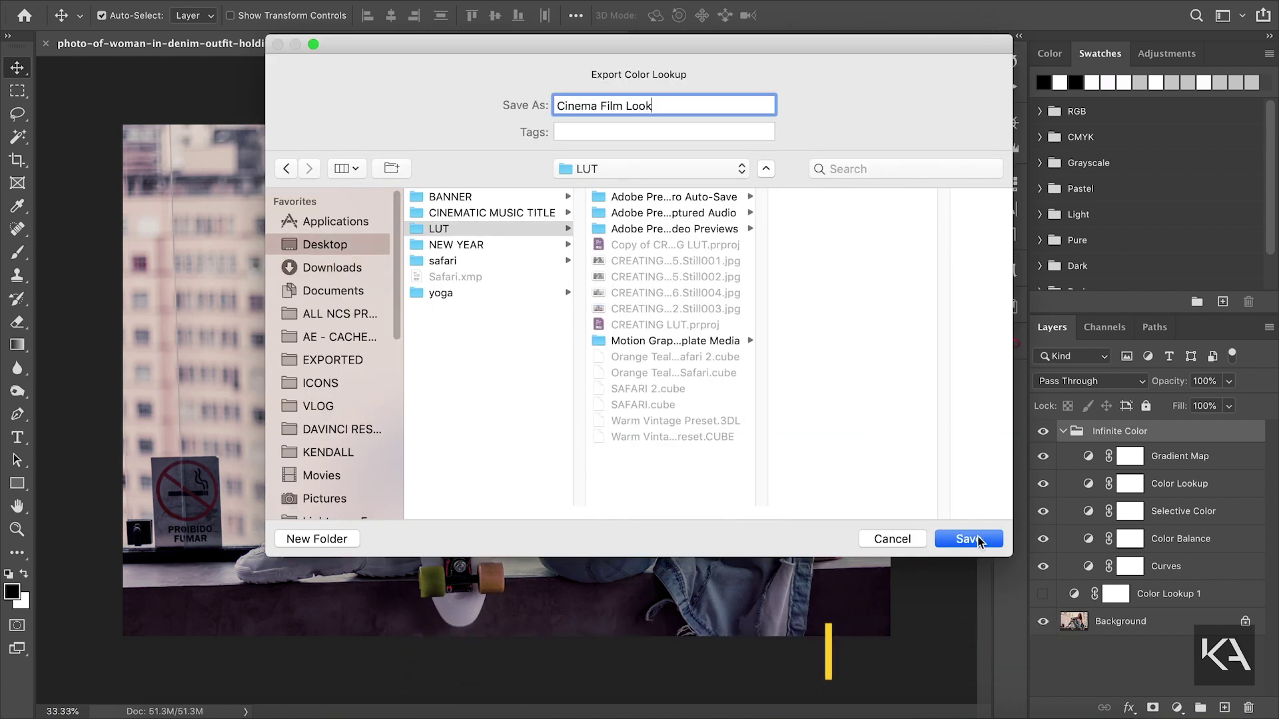
pyautogui.click(979, 541)
pyautogui.click(1062, 432)
pyautogui.rightClick(1069, 431)
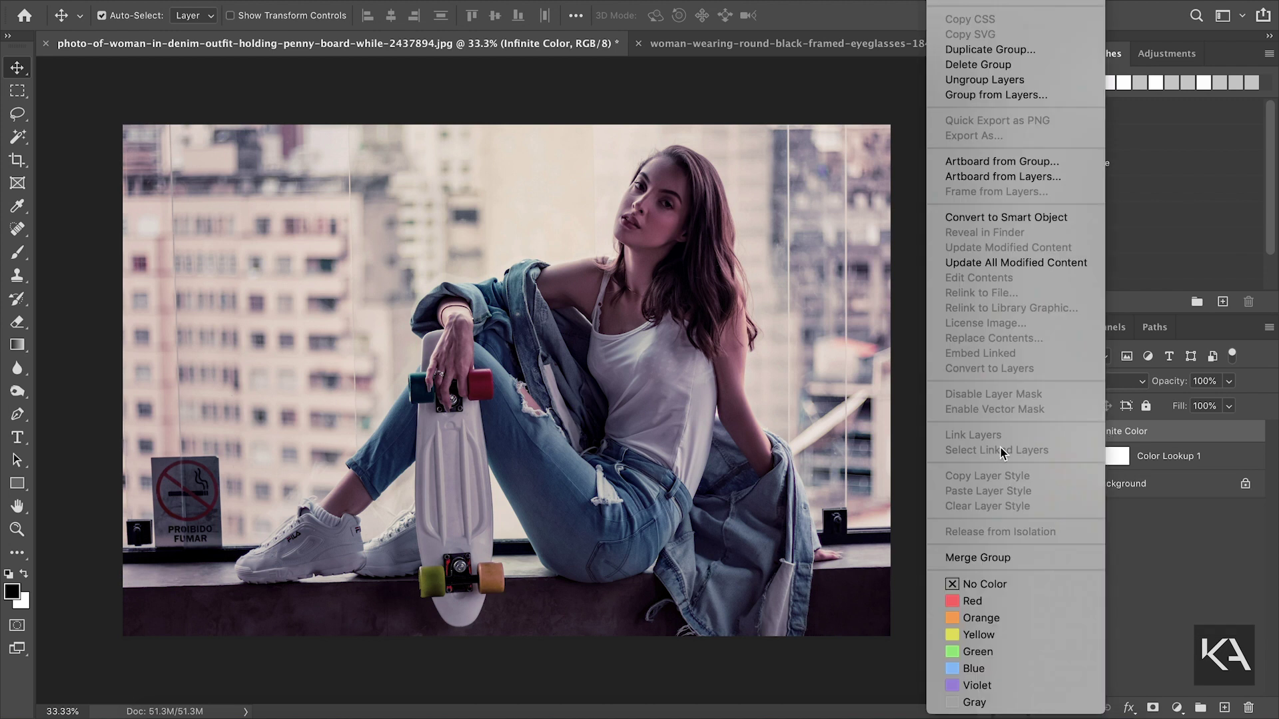
# - Delete the Infinite Color group with its contents and add a Color Lookup adjustment layer
pyautogui.click(978, 64)
pyautogui.click(756, 247)
pyautogui.click(1177, 711)
pyautogui.click(1174, 589)
# - Load Cinema Film Look.3DL into Color Lookup 2 and toggle it to compare
pyautogui.click(874, 239)
pyautogui.click(848, 238)
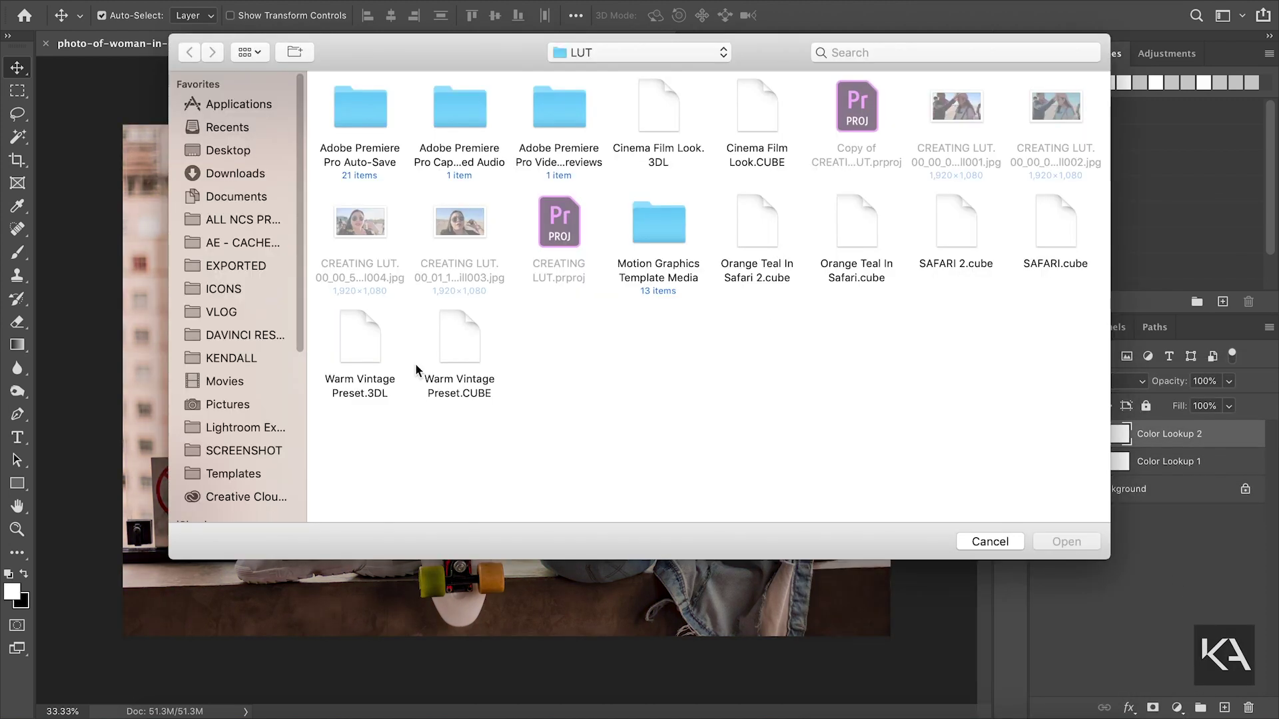
pyautogui.doubleClick(667, 114)
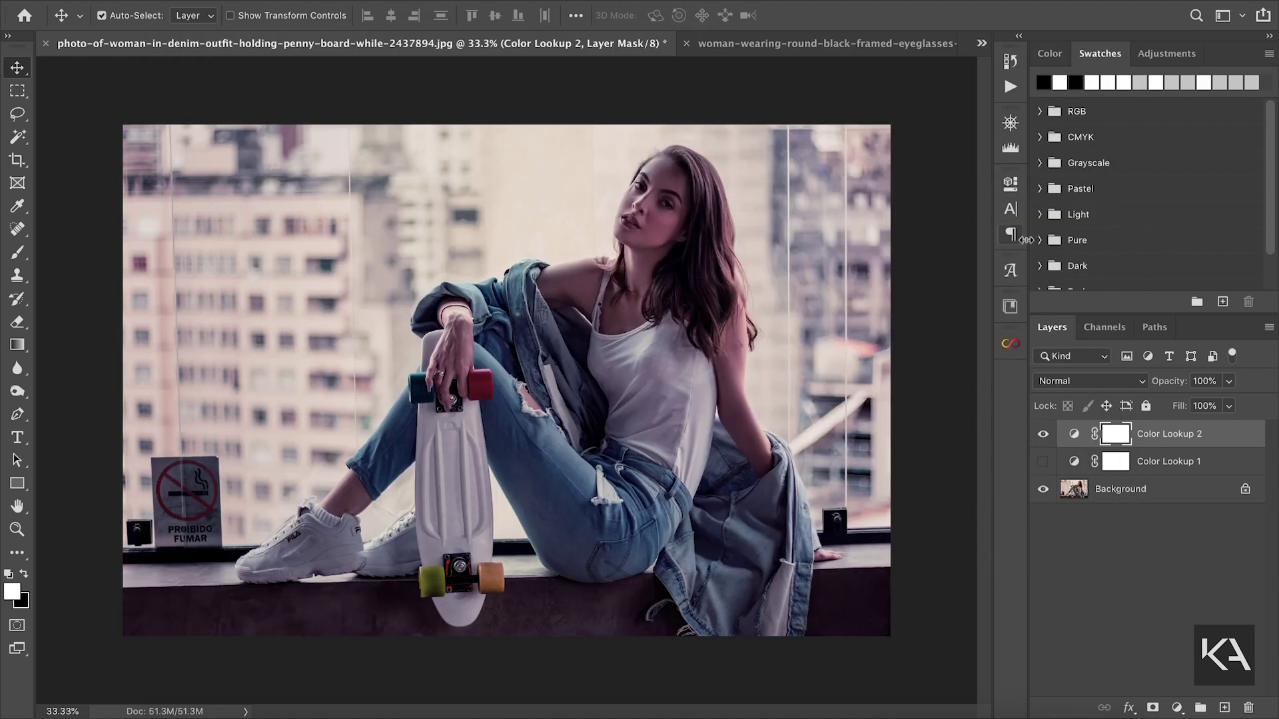
pyautogui.click(1043, 434)
pyautogui.click(1043, 434)
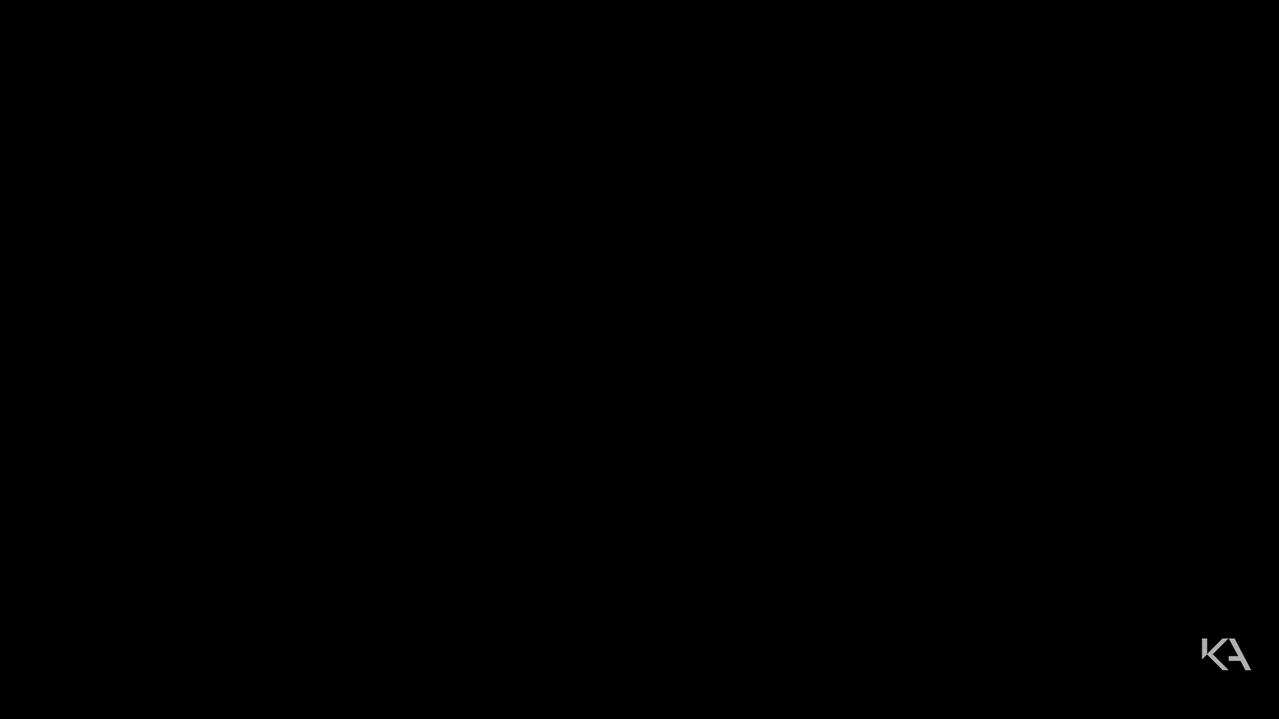